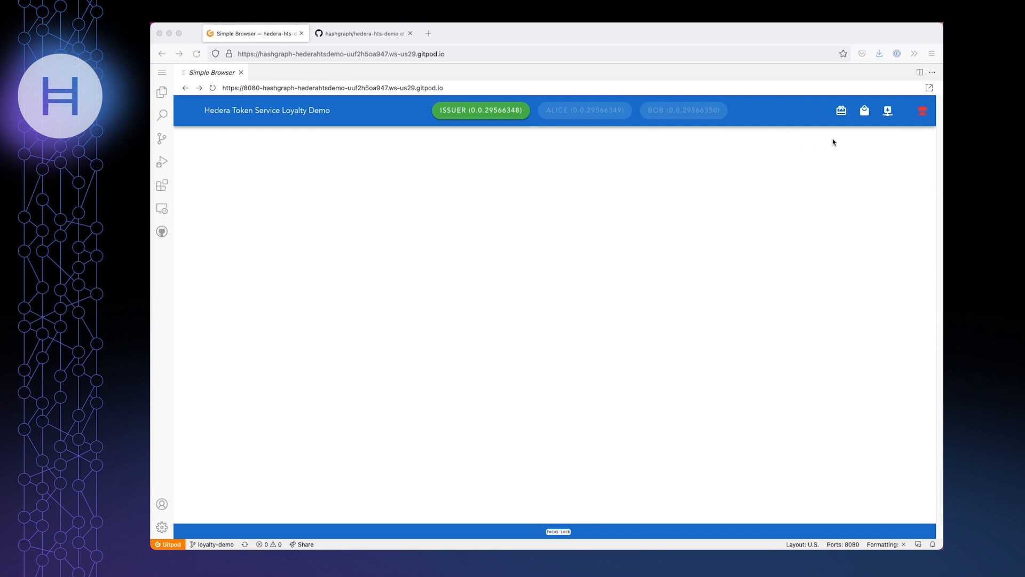
- Start the Loyalty Tokens creation wizard and focus its Name field
left_click(840, 111)
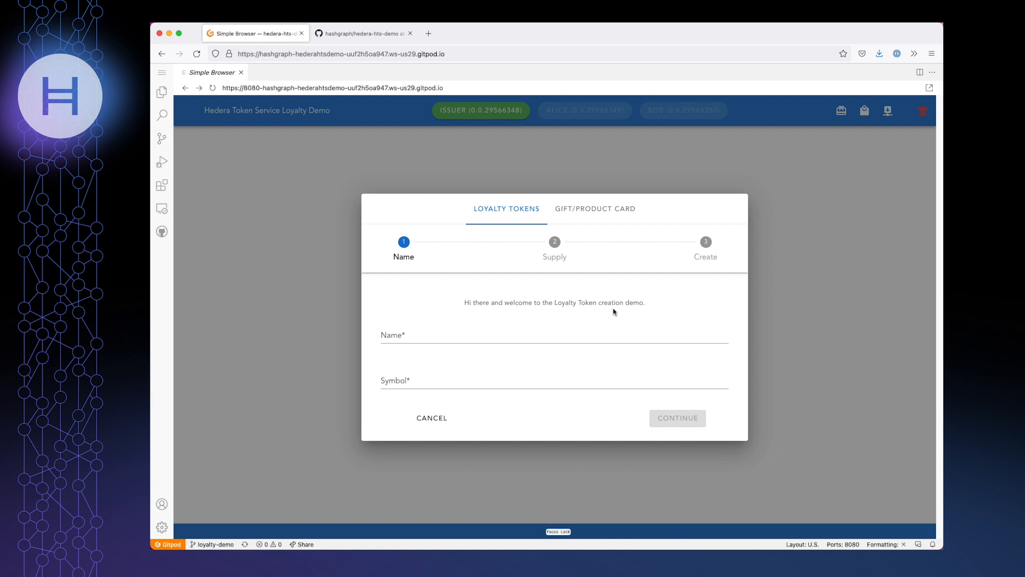
left_click(548, 331)
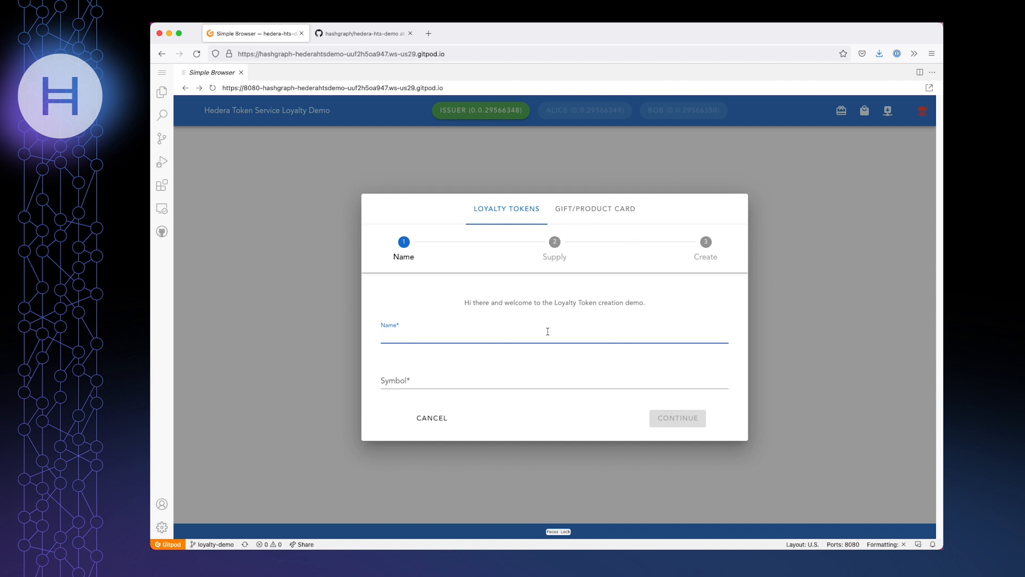
type("Loy")
type("altyTo")
type("kenSample")
- Name the token LoyaltyTokenSample with symbol LTS and continue to the Supply step
key("Tab")
type("LT")
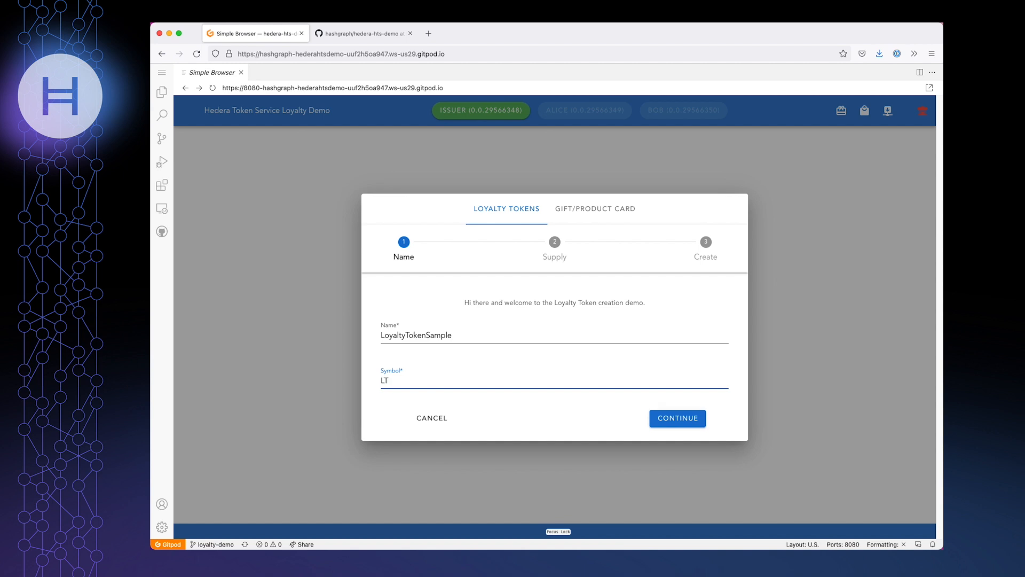
type("S")
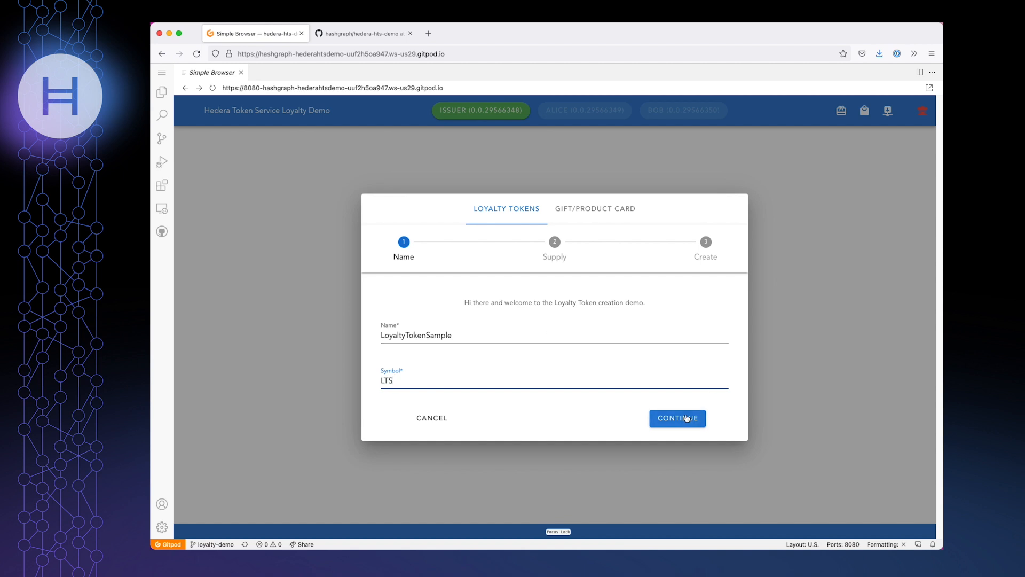
left_click(687, 419)
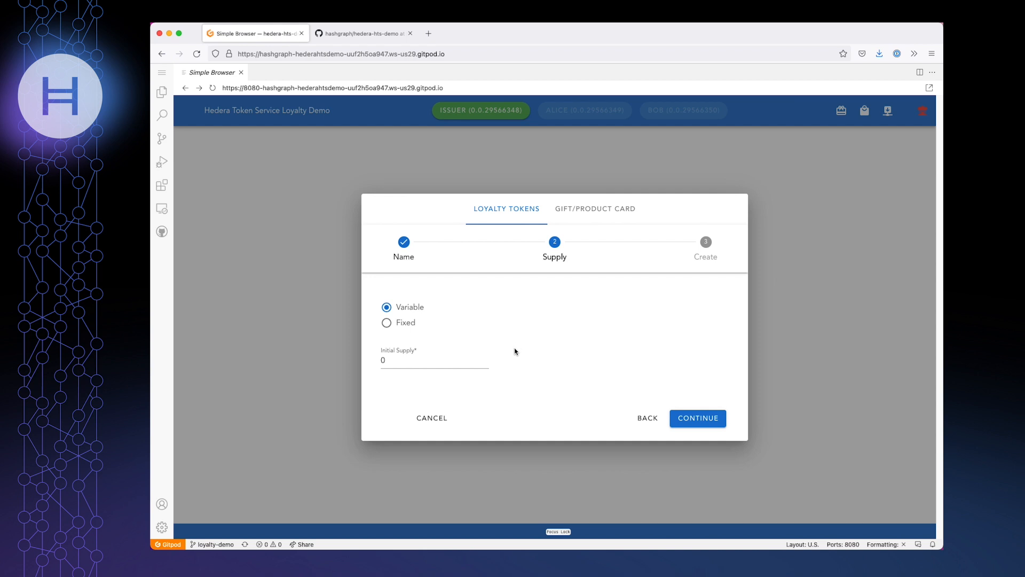
- Replace the default initial supply 0 with 1000000 on the variable-supply step
left_click(459, 361)
key("BackSpace")
type("1")
type("00000")
type("0")
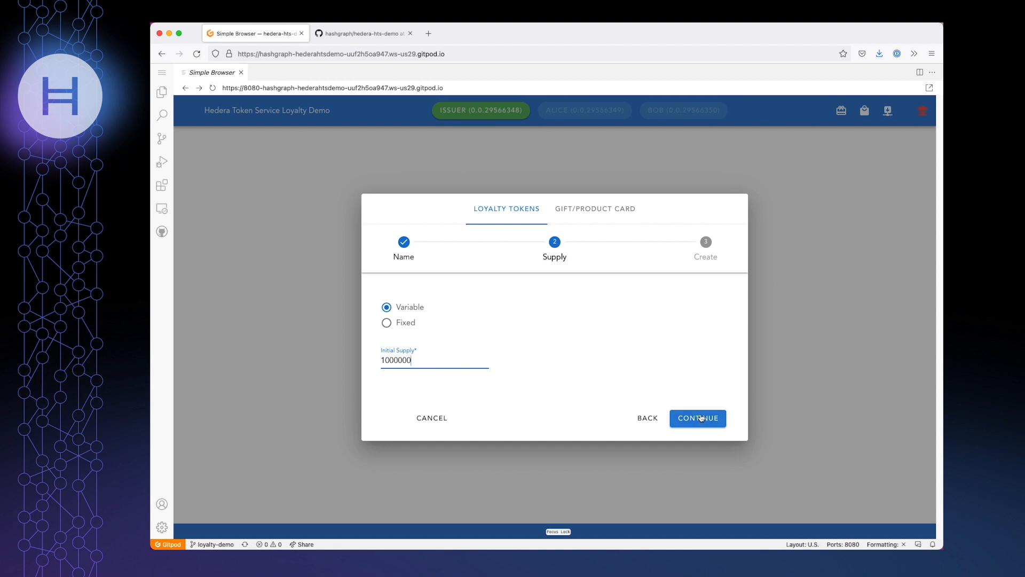
- Review the create summary and create fungible token LoyaltyTokenSample (LTS) with supply 1000000
left_click(703, 418)
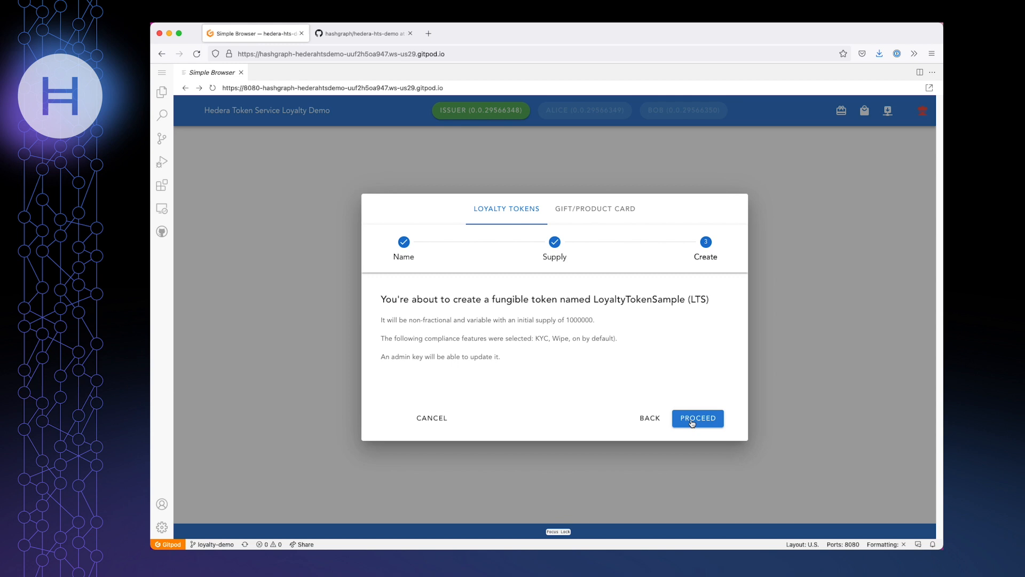
left_click(692, 420)
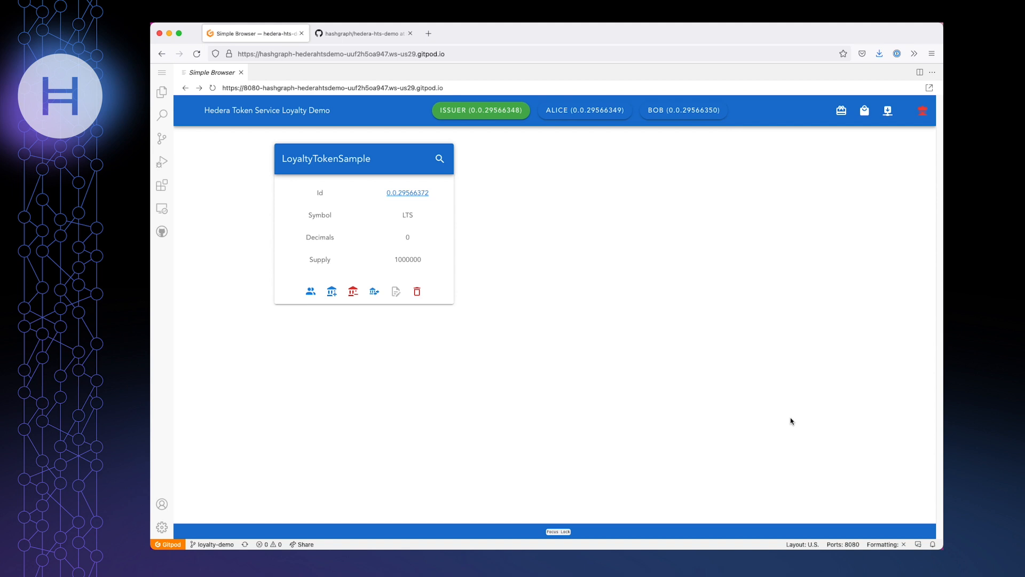
- Bring up link options on the new token's Id 0.0.29566372
right_click(413, 193)
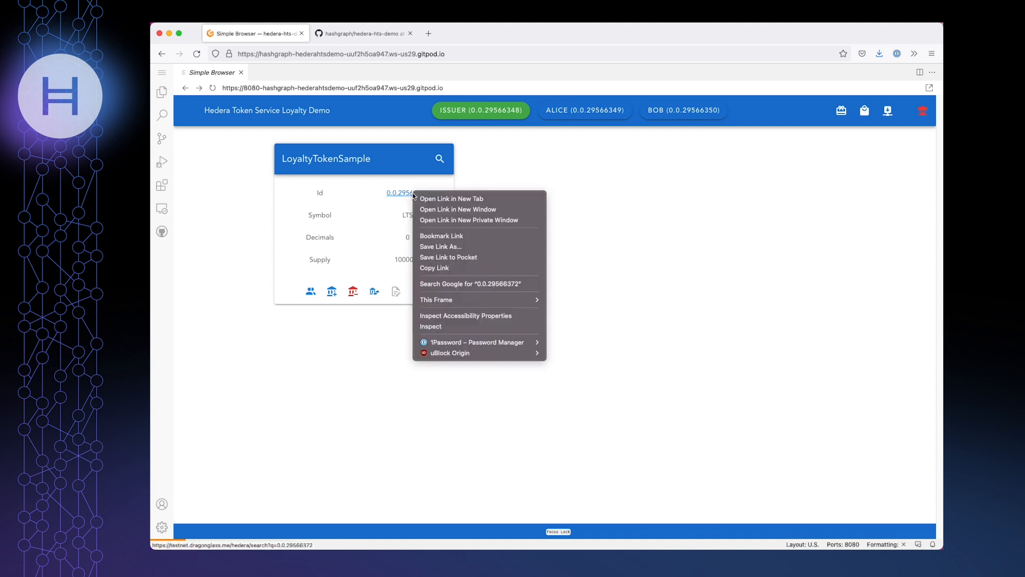
- View token 0.0.29566372 in a new DragonGlass tab on its TOKENS results
left_click(443, 201)
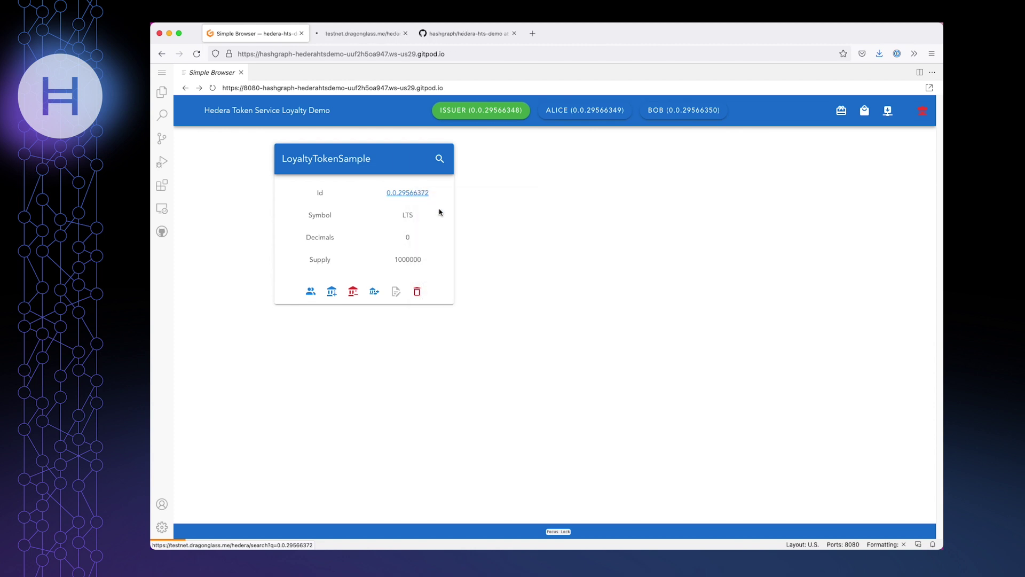
left_click(366, 33)
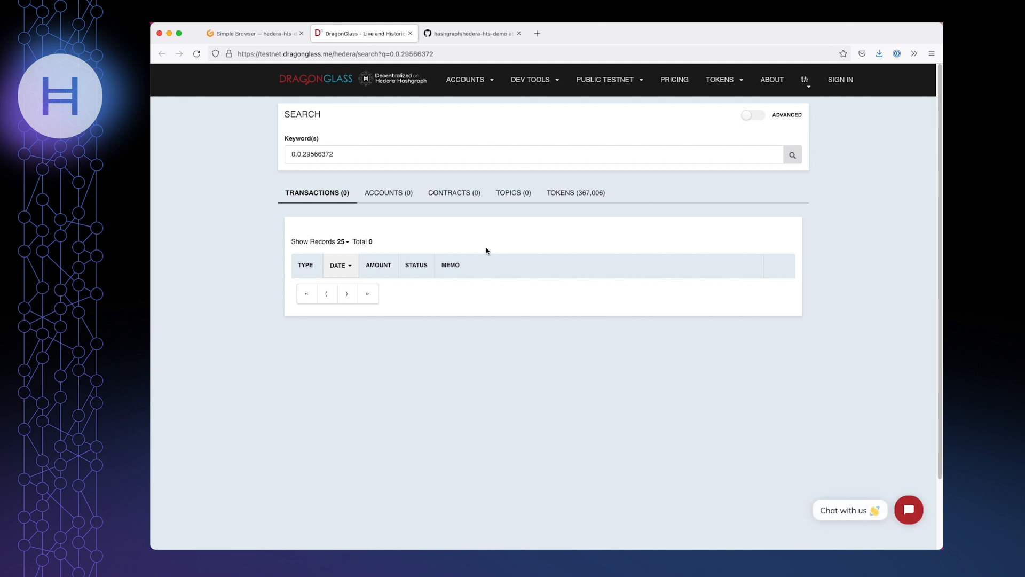
left_click(580, 196)
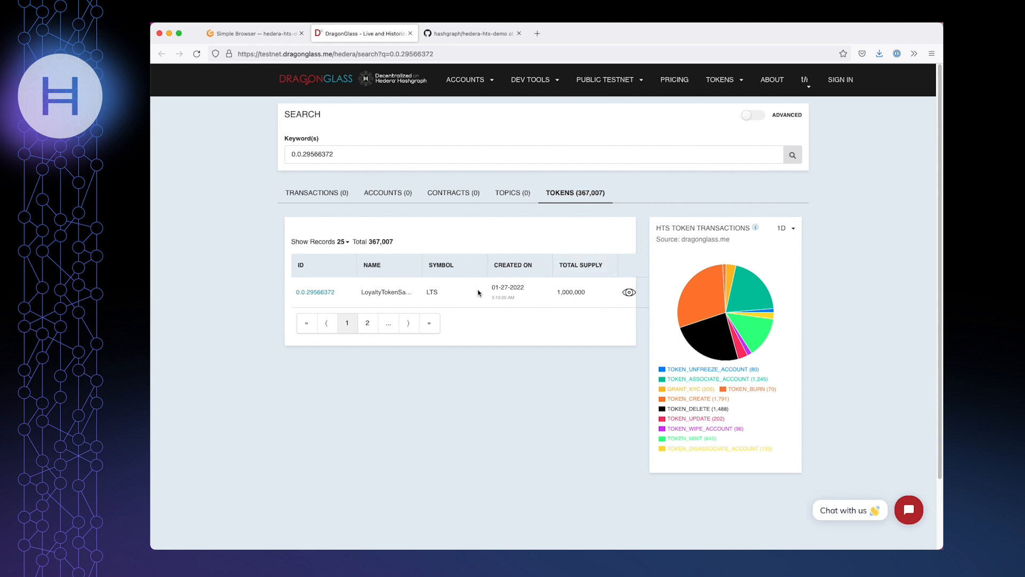
- Confirm the name LoyaltyTokenSample and symbol LTS, then return to the loyalty demo
double_click(370, 293)
left_click(432, 294)
double_click(431, 293)
left_click(264, 34)
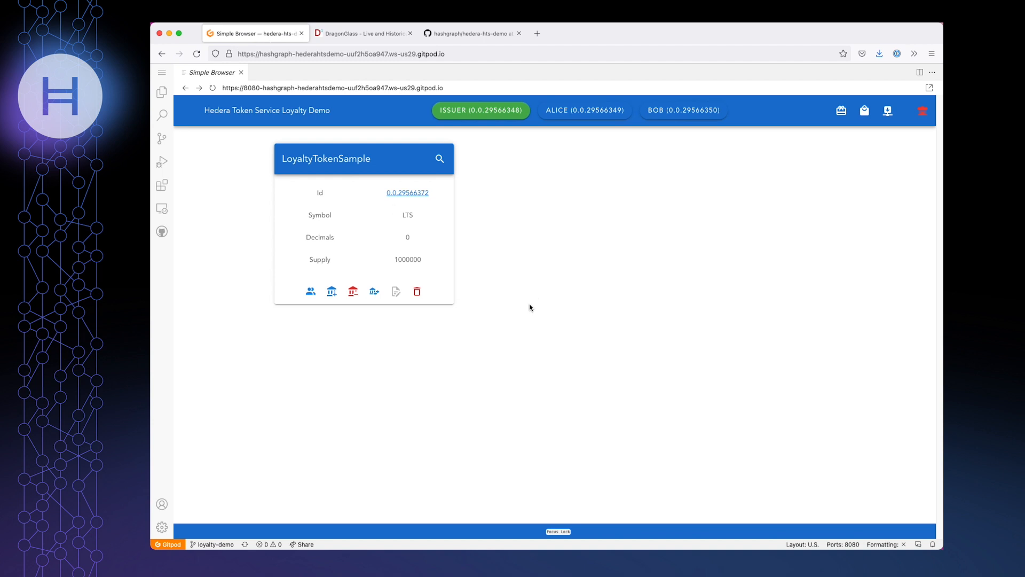
- View Alice's wallet showing LoyaltyTokenSample subscribed with a balance of 0
left_click(585, 112)
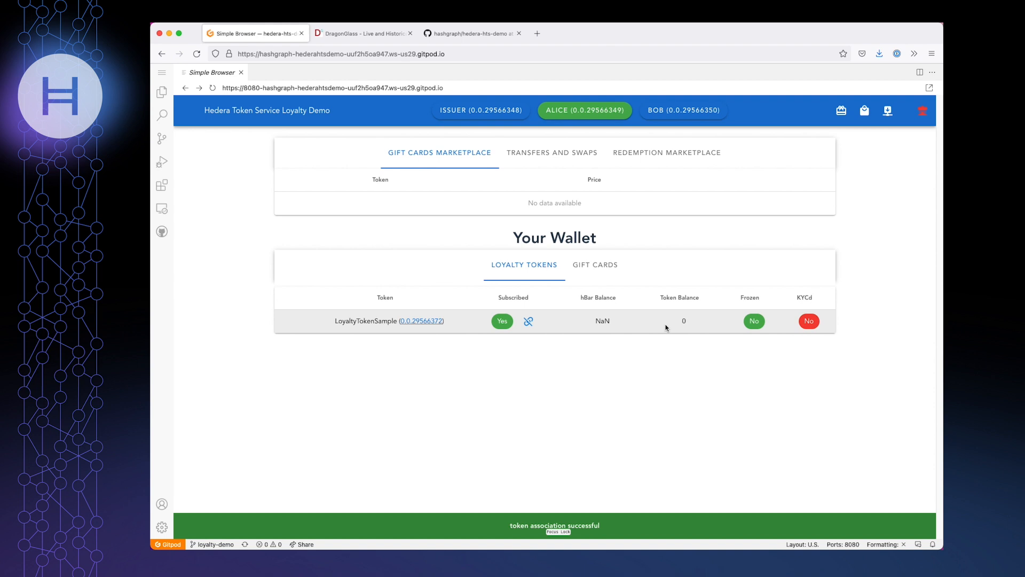
double_click(683, 320)
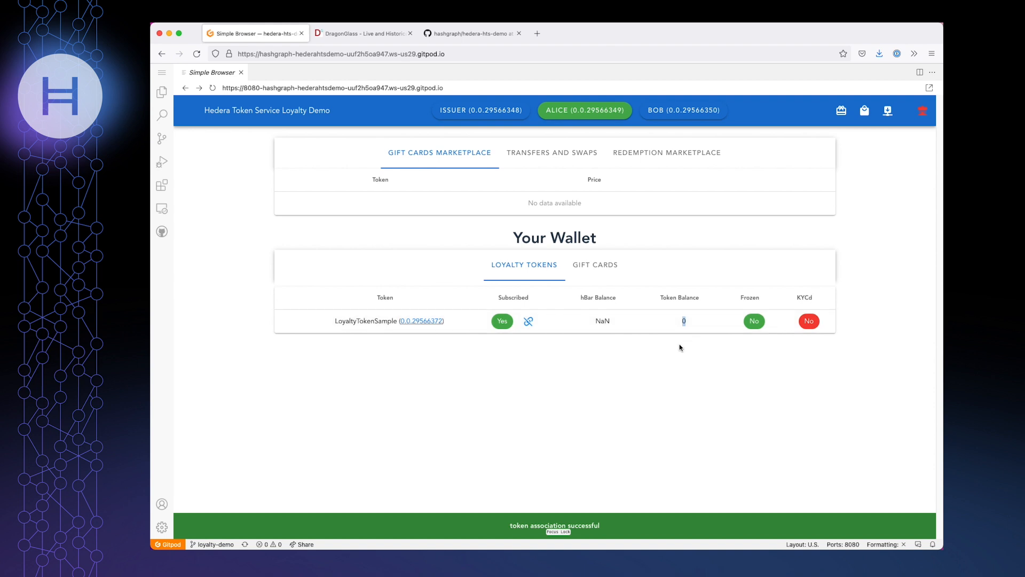
- Switch back to the issuer's view with the LoyaltyTokenSample card
left_click(471, 113)
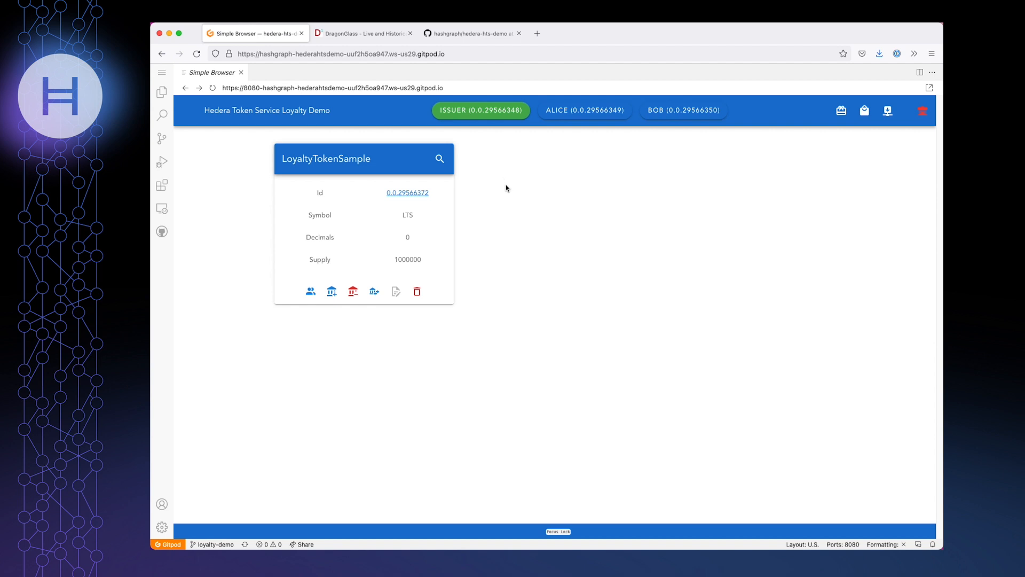
- Attempt to transfer 100 LoyaltyTokenSample to Alice, which fails with ACCOUNT_KYC_NOT_GRANTED_FOR_TOKEN, and close the form
left_click(373, 293)
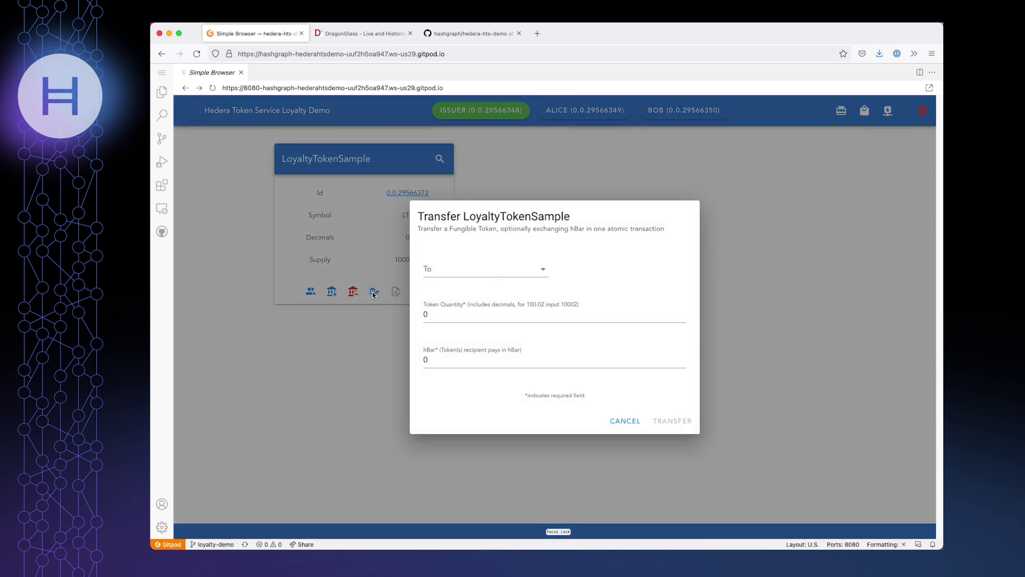
left_click(467, 272)
left_click(485, 298)
left_click(464, 316)
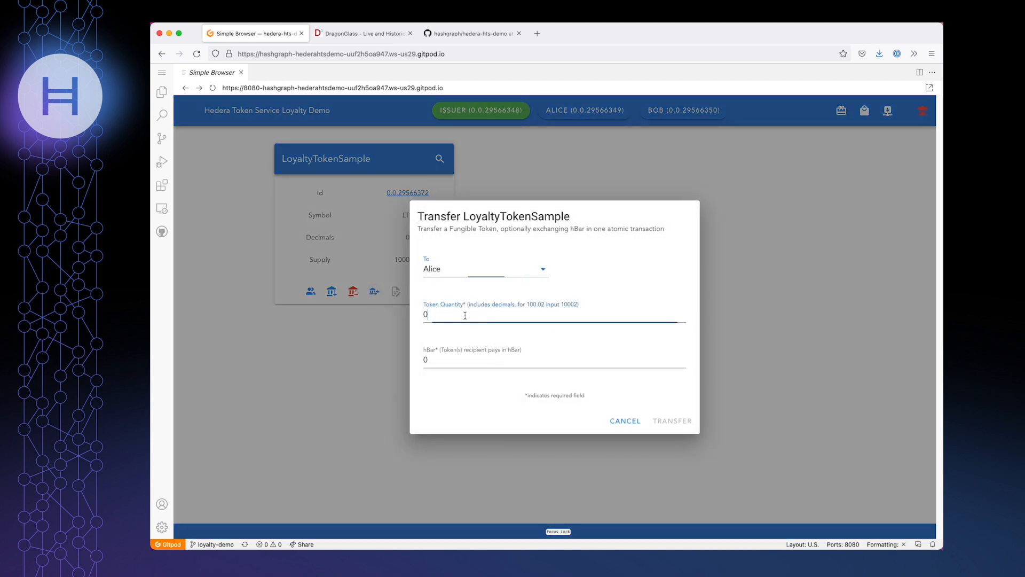
key("BackSpace")
type("100")
left_click(673, 421)
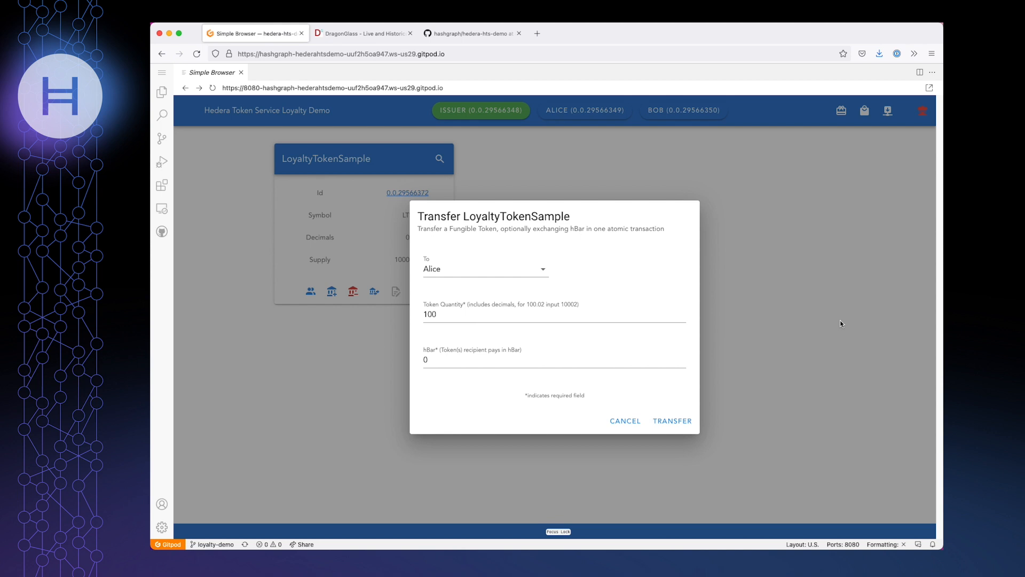
left_click(625, 420)
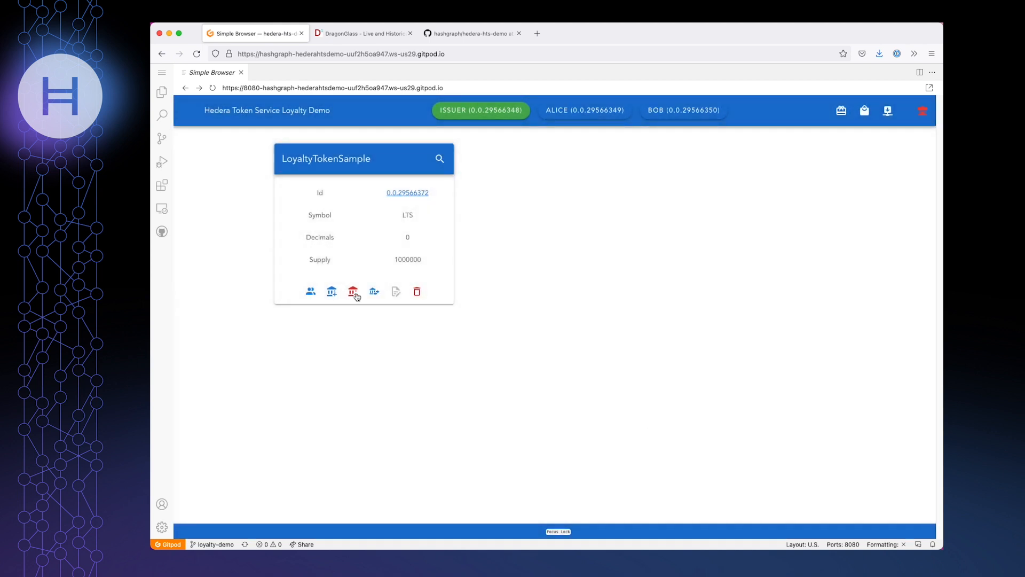
left_click(310, 291)
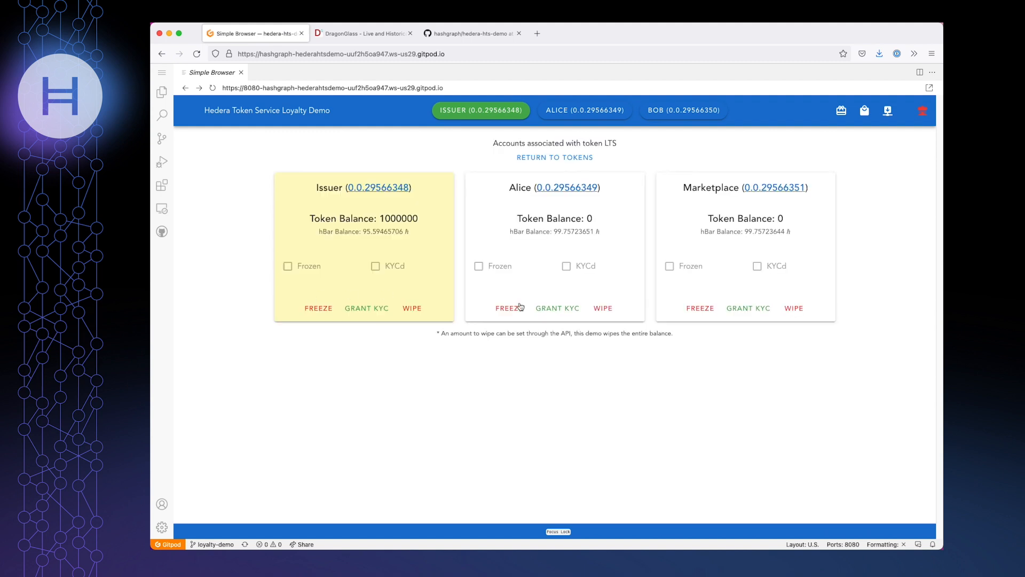
left_click(557, 313)
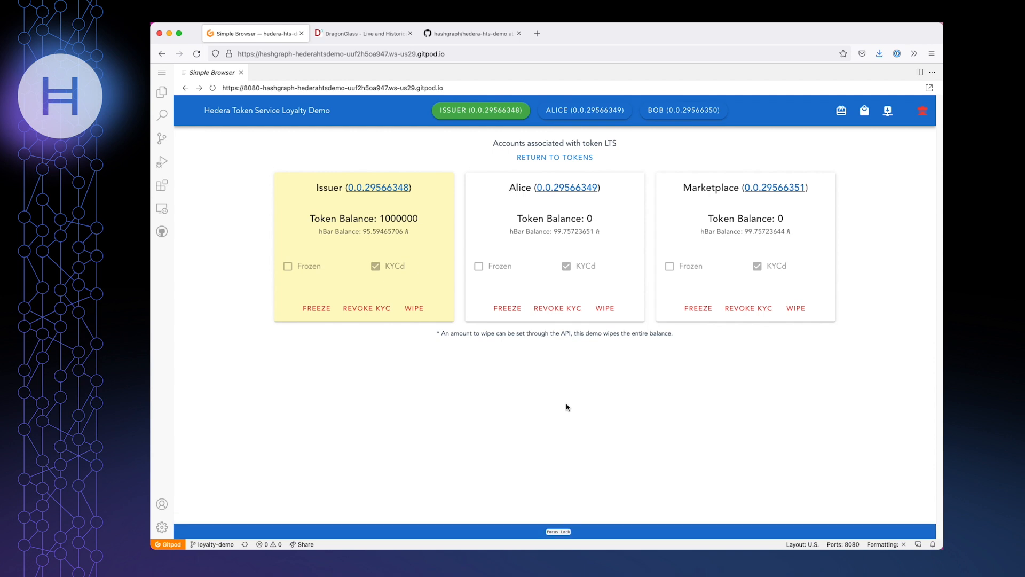
left_click(541, 159)
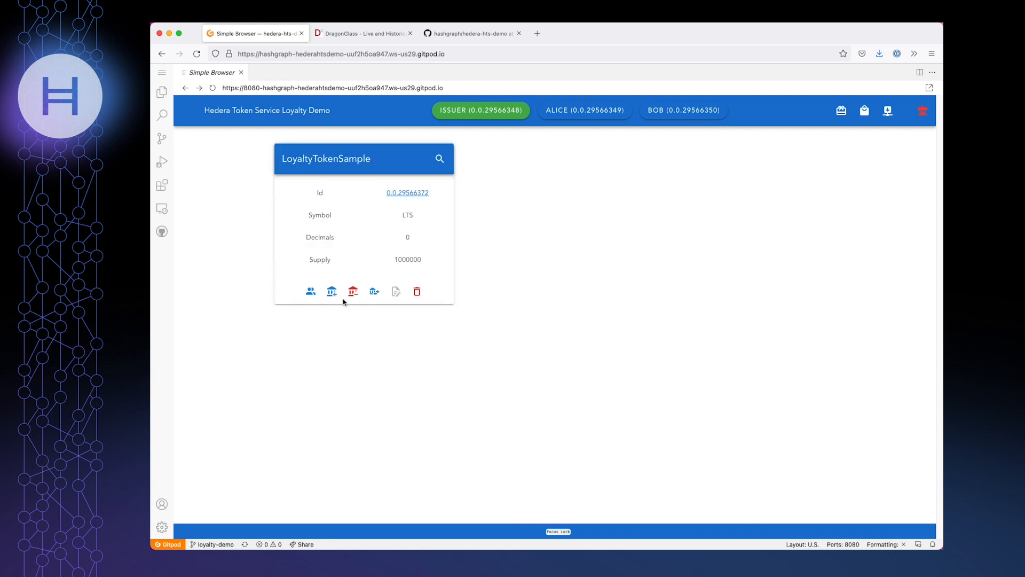
- Transfer 100 LoyaltyTokenSample tokens to Alice and view her wallet balance of 100
left_click(375, 292)
left_click(466, 316)
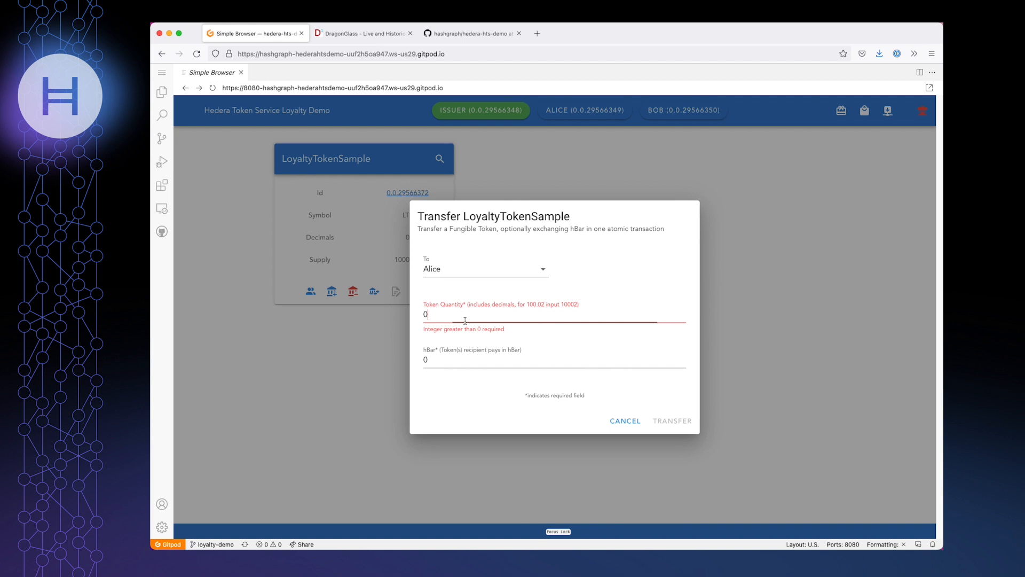
type("10")
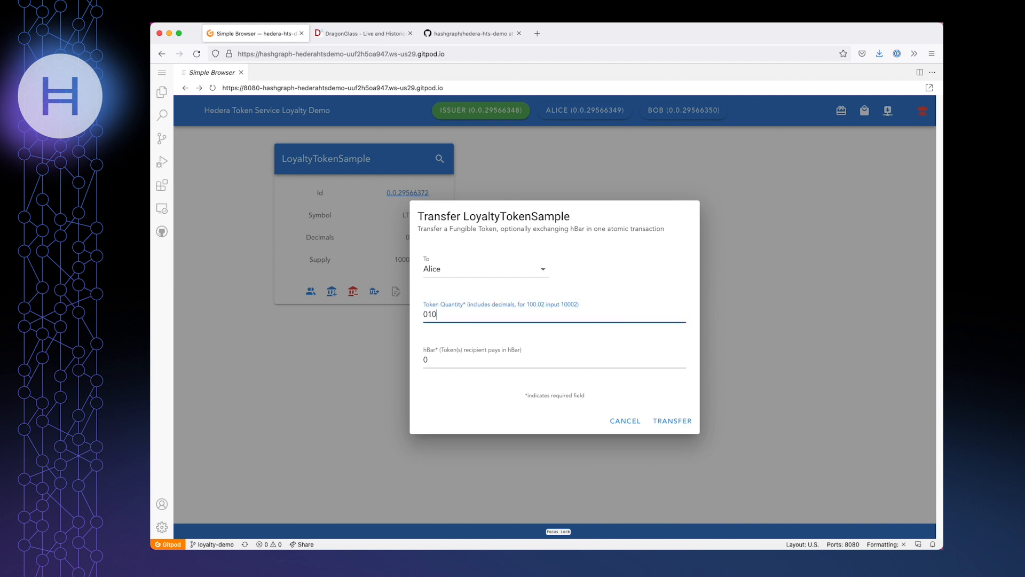
key("BackSpace")
key("BackSpace")
key("BackSpace")
type("100")
left_click(672, 421)
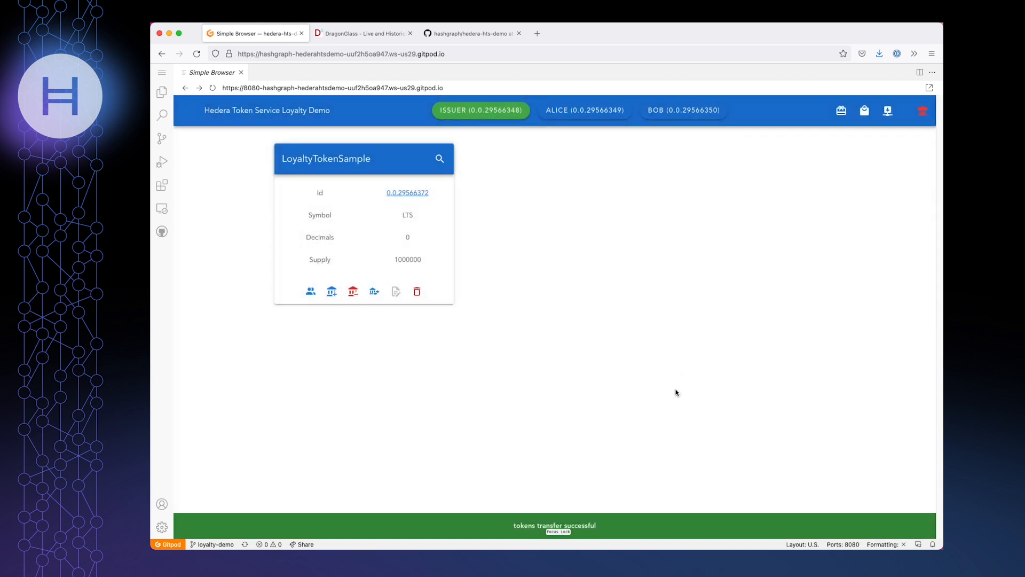
left_click(584, 110)
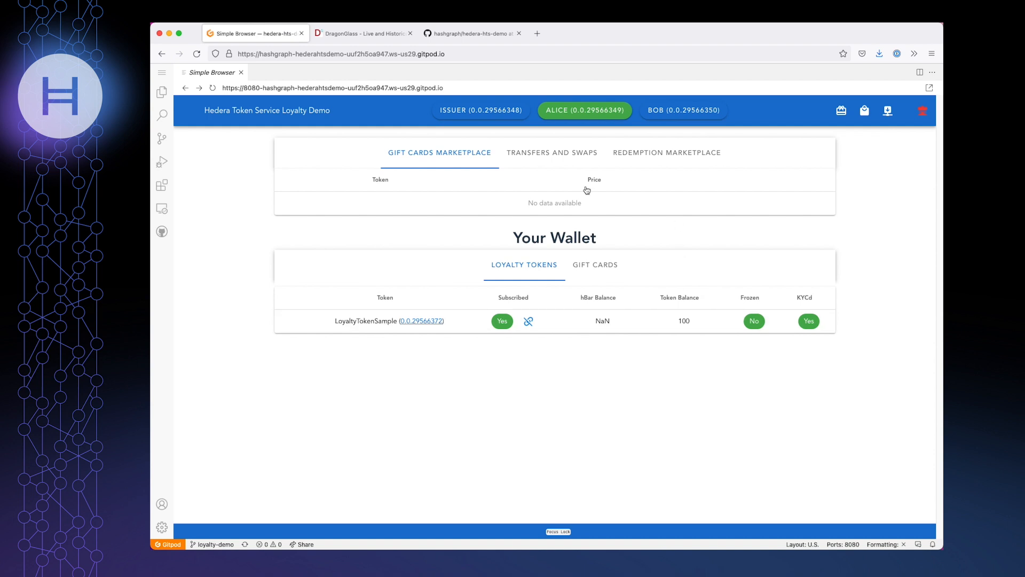
- Return to the Issuer account view and start a new redeemable item
left_click(481, 110)
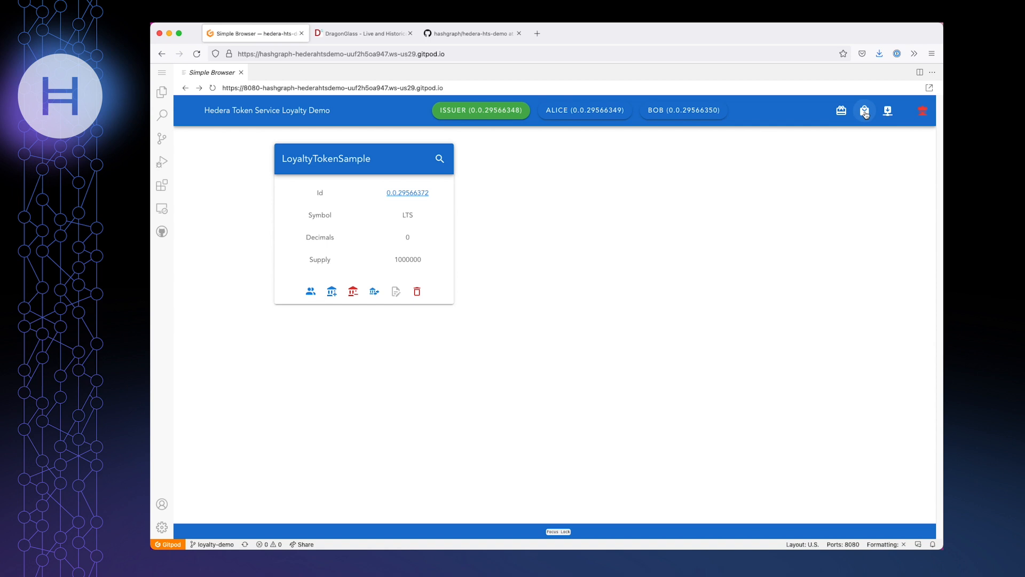
left_click(864, 111)
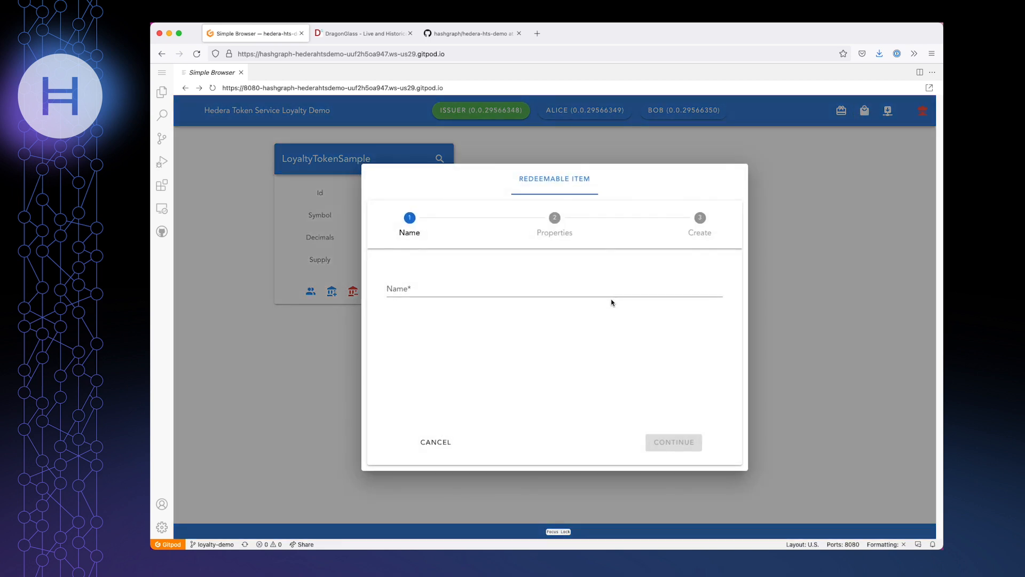
- Create a redeemable item named Apple Watch priced at 50 LoyaltyTokenSample tokens
left_click(496, 290)
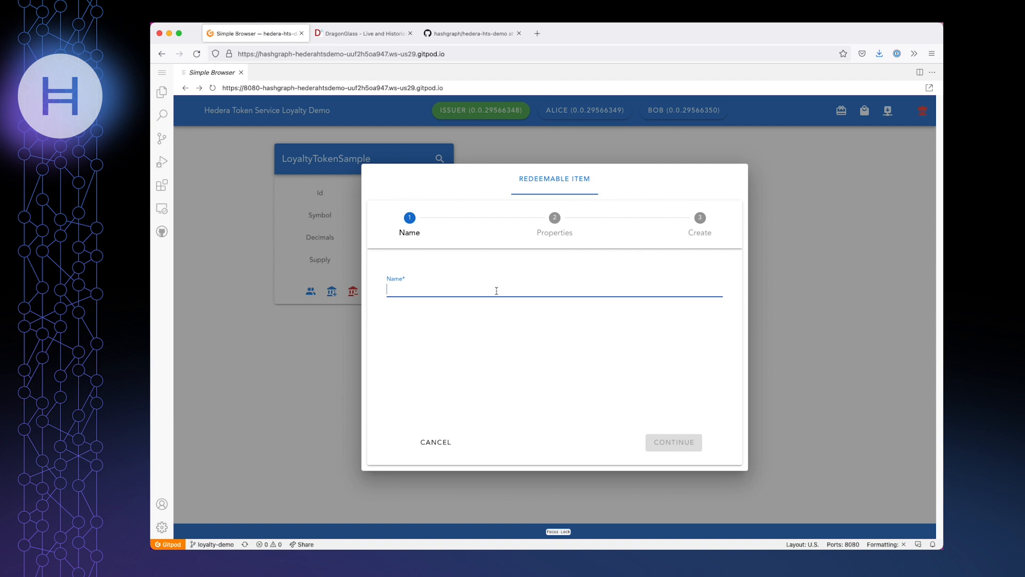
type("Apple W")
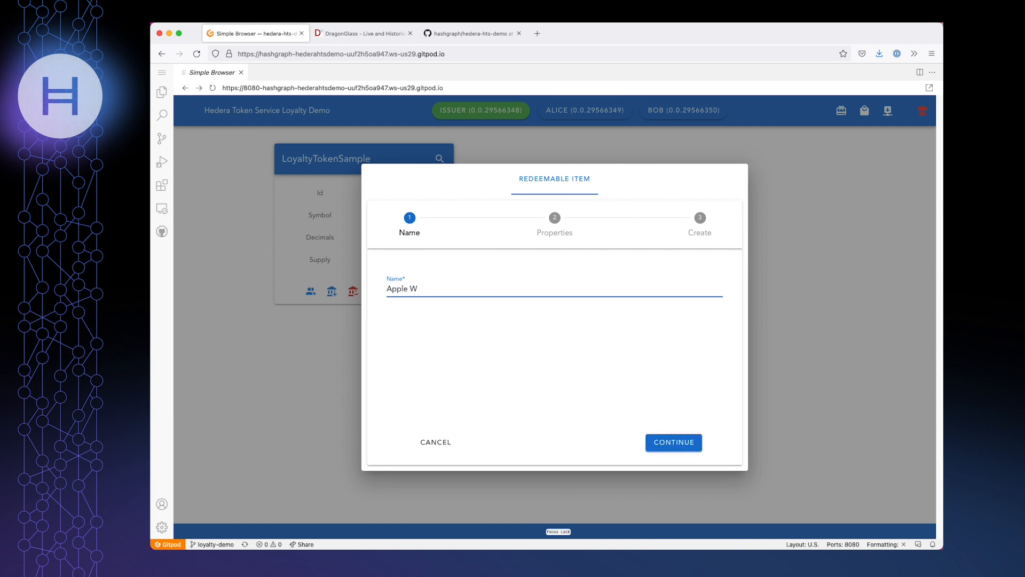
type("atch")
left_click(665, 442)
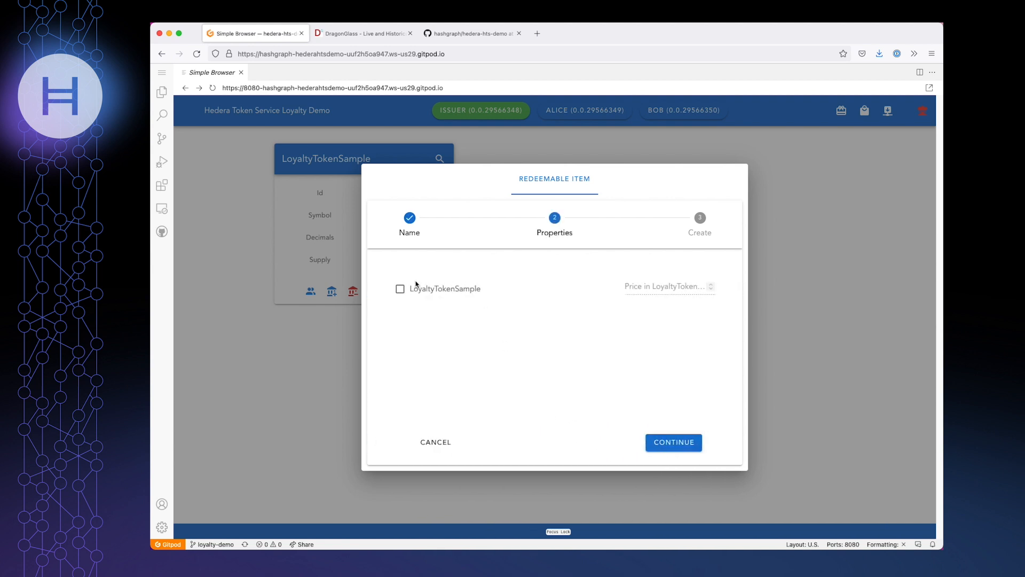
left_click(401, 289)
left_click(636, 288)
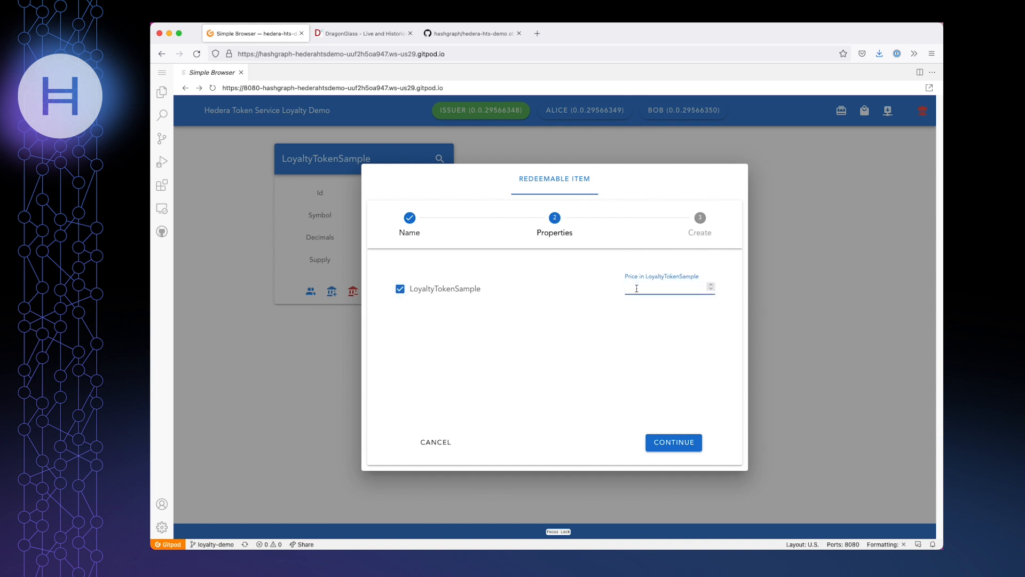
type("50")
left_click(675, 445)
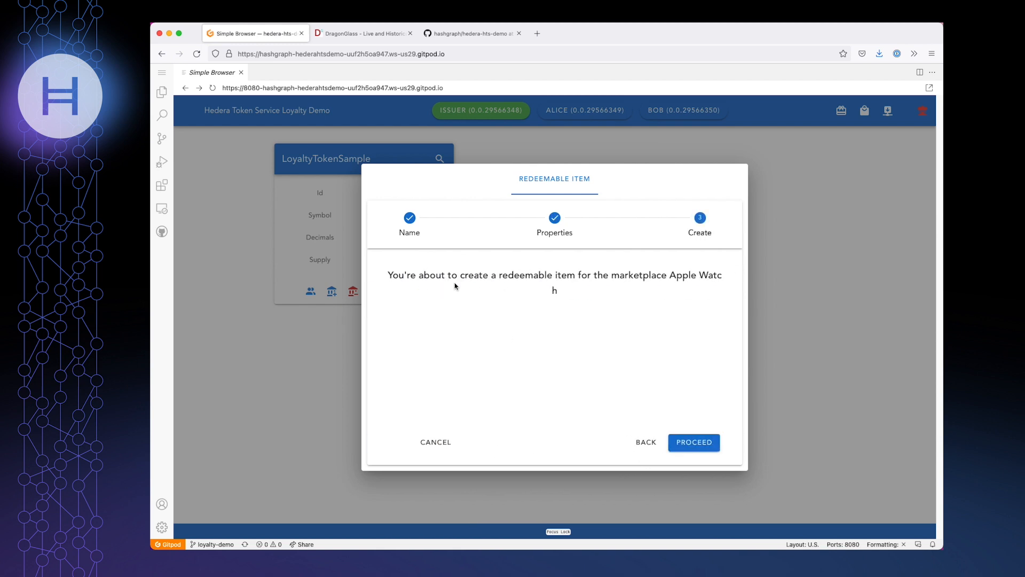
left_click(706, 454)
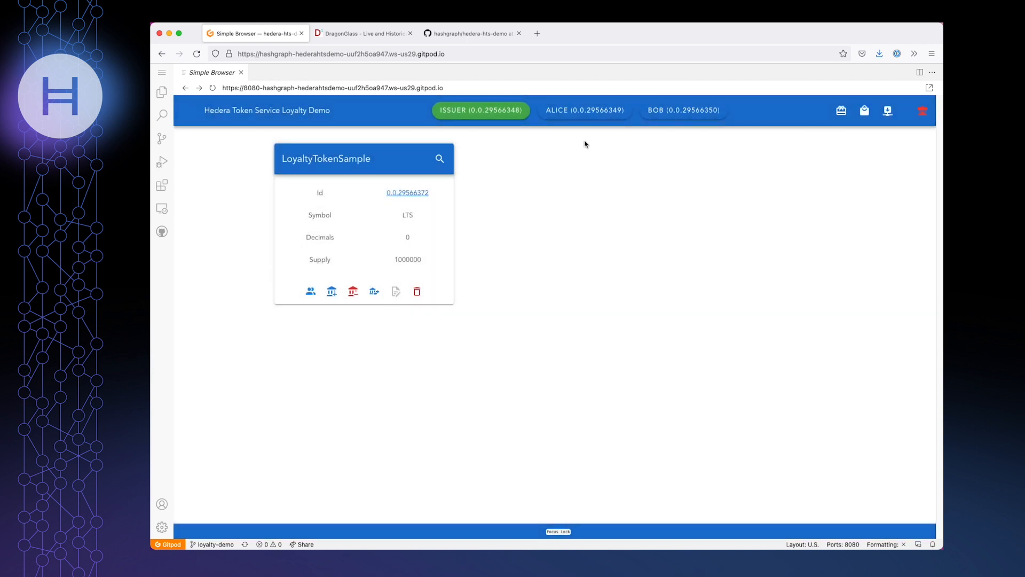
- As Alice, redeem the Apple Watch from the marketplace for 50 LoyaltyTokenSample tokens
left_click(574, 114)
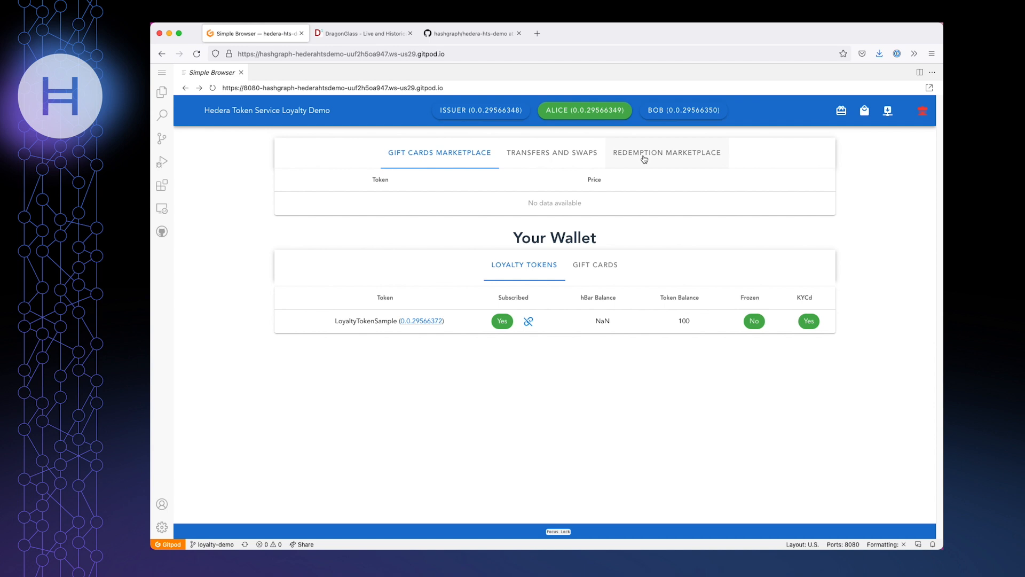
left_click(666, 152)
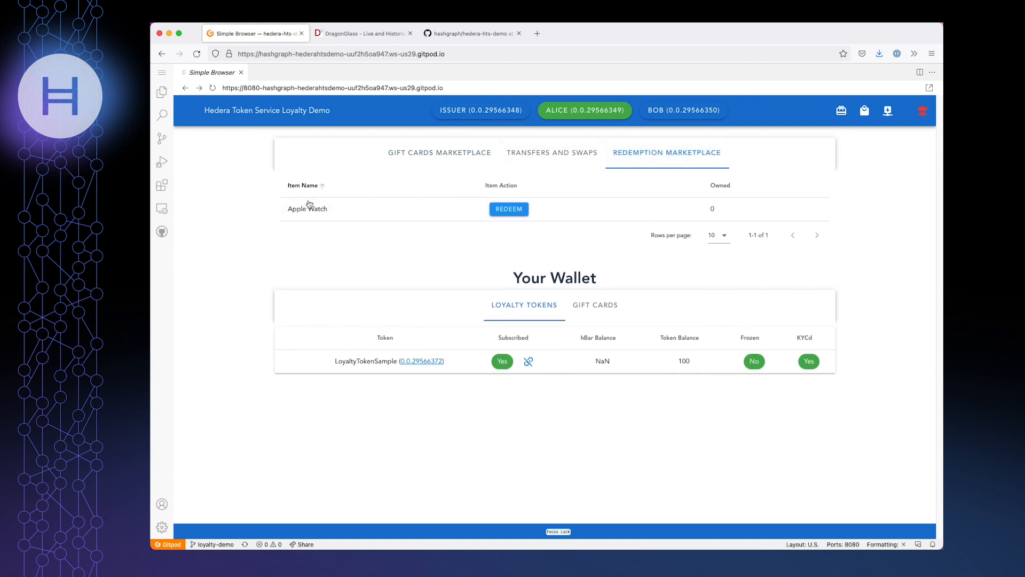
left_click_drag(286, 210, 336, 216)
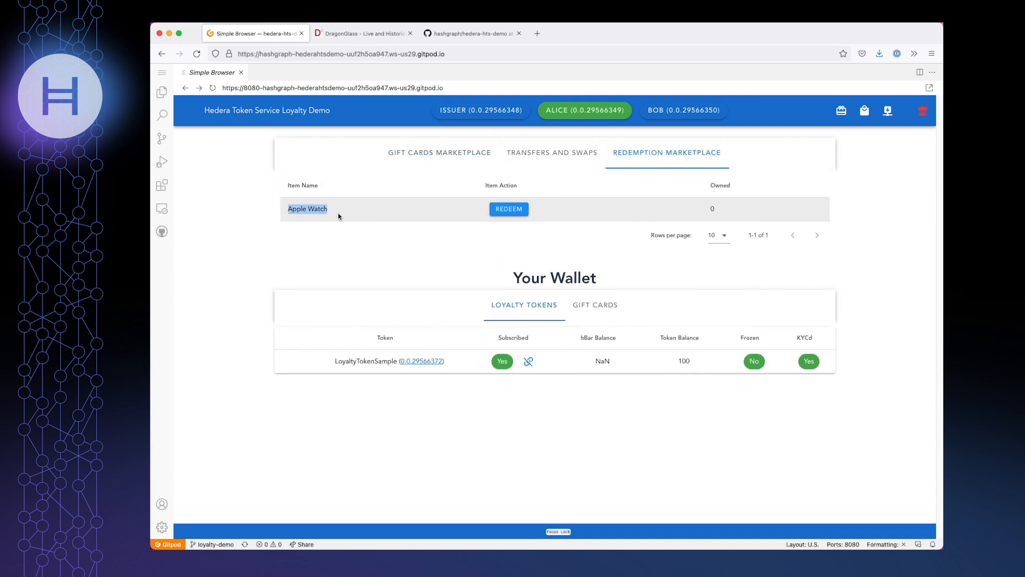
left_click(369, 222)
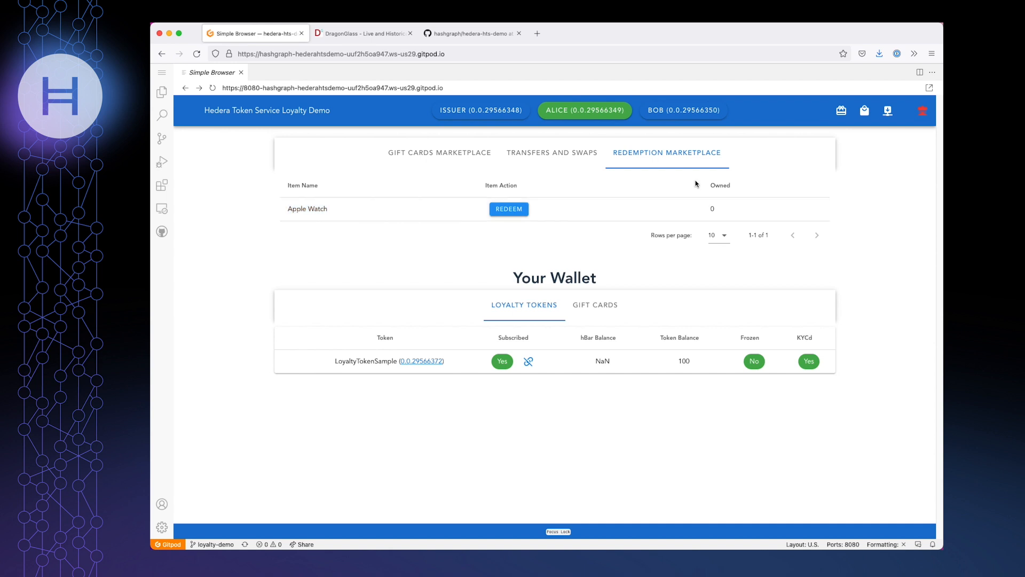
left_click(518, 212)
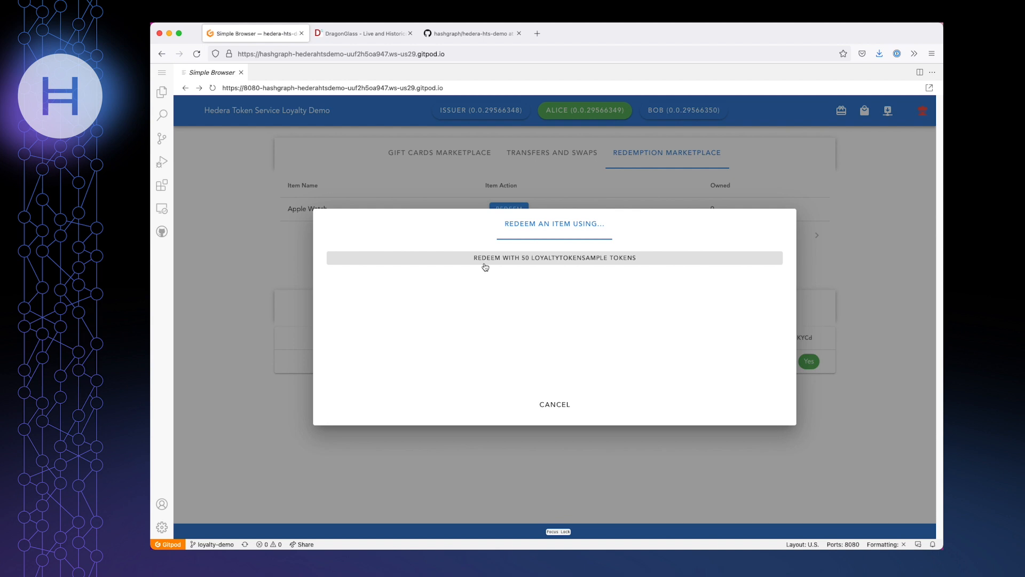
left_click(615, 259)
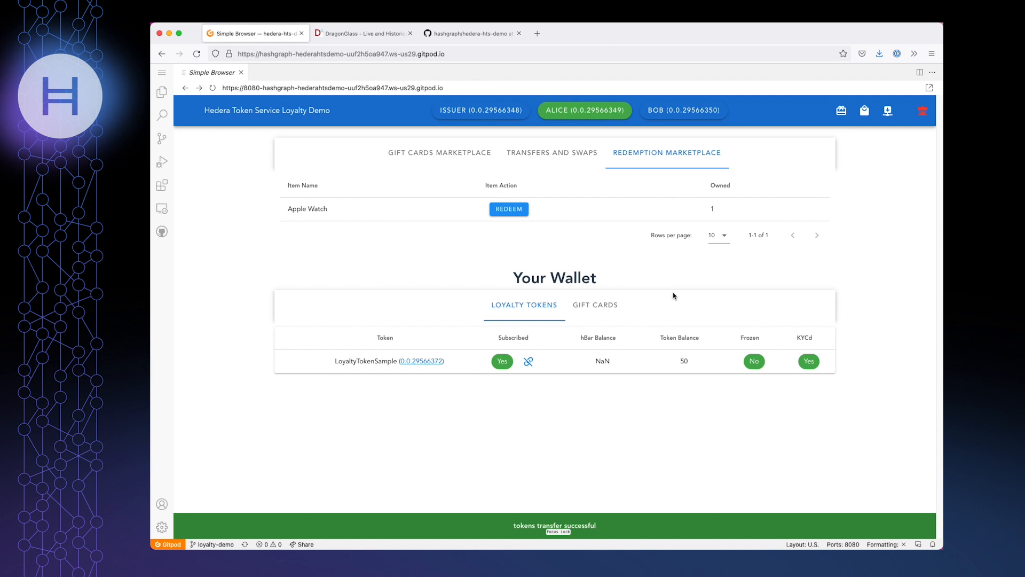
- Highlight Alice's remaining balance of 50 tokens and her one owned Apple Watch
double_click(683, 360)
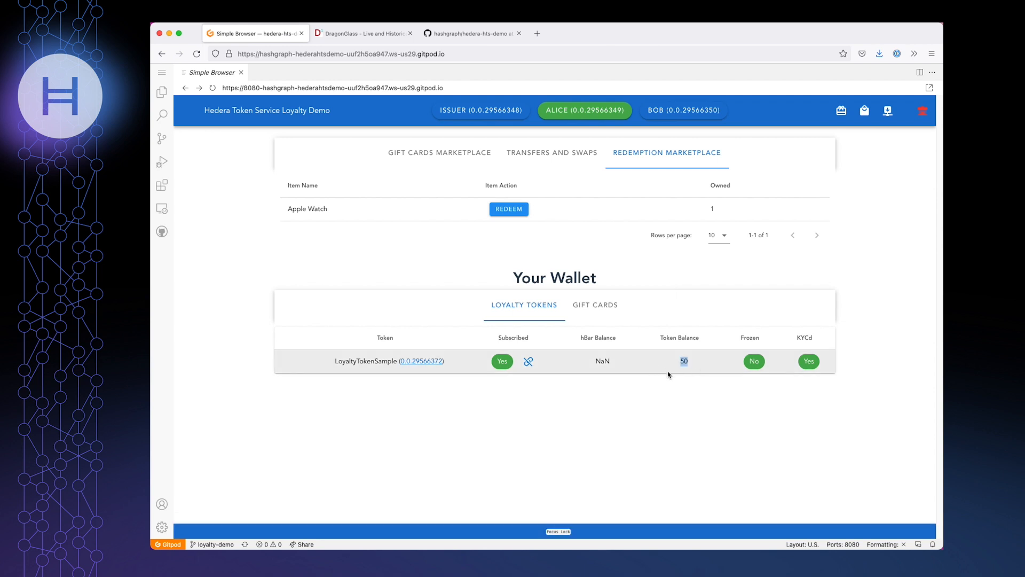
left_click(682, 361)
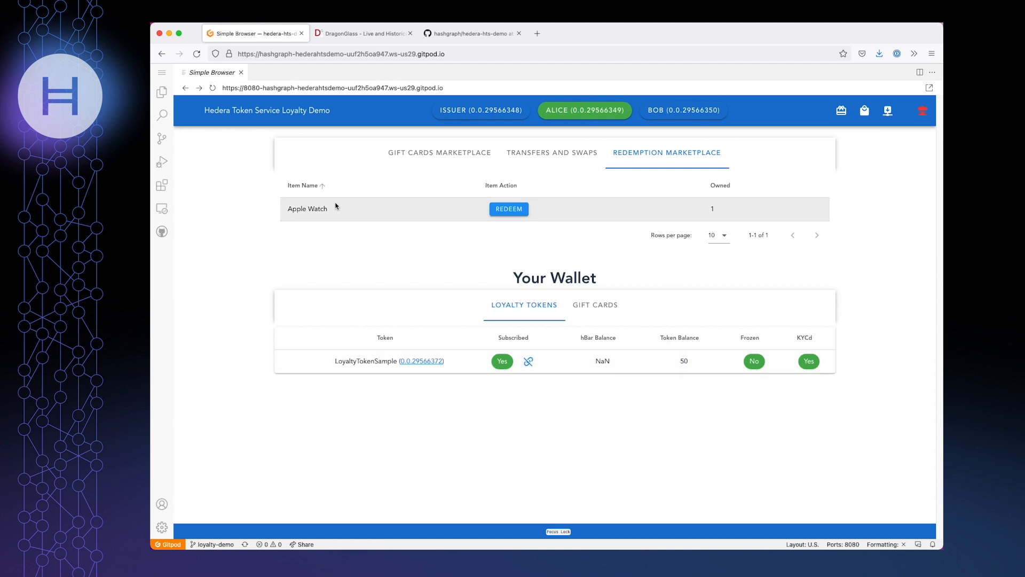
left_click_drag(722, 212, 685, 214)
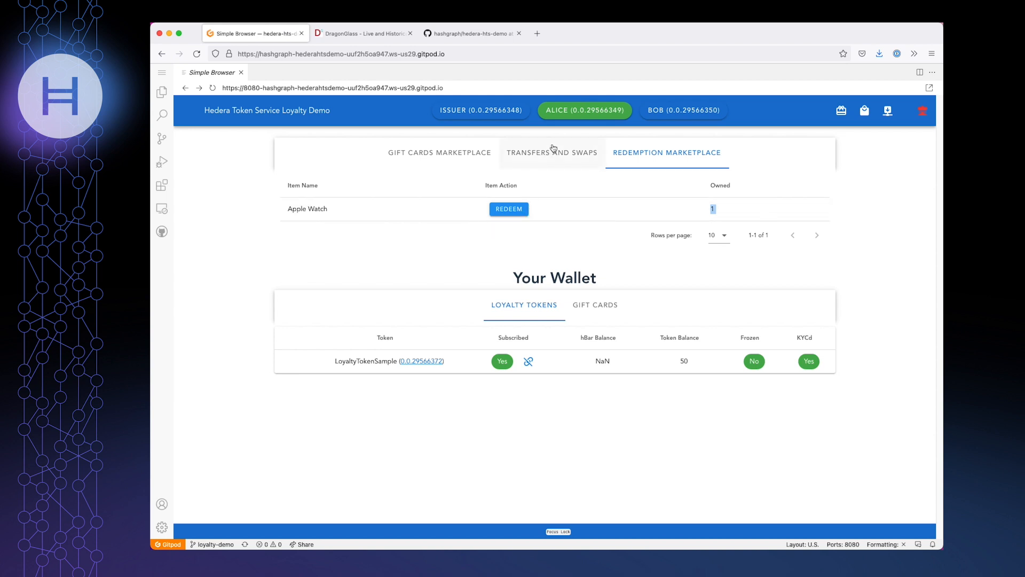
- Start a new gift/product card named Samsung Galaxy Watch and reach the template step
left_click(484, 110)
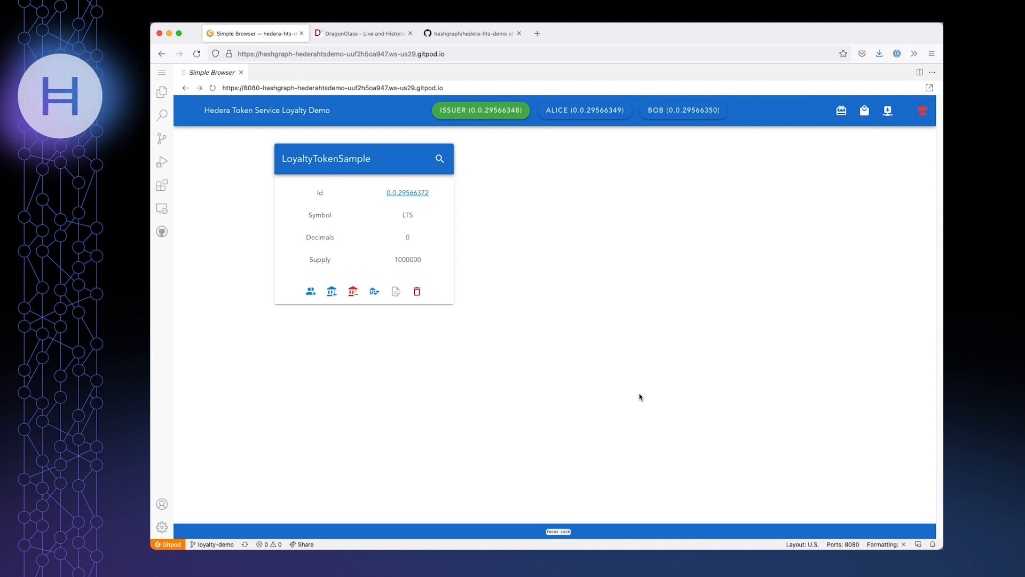
left_click(841, 110)
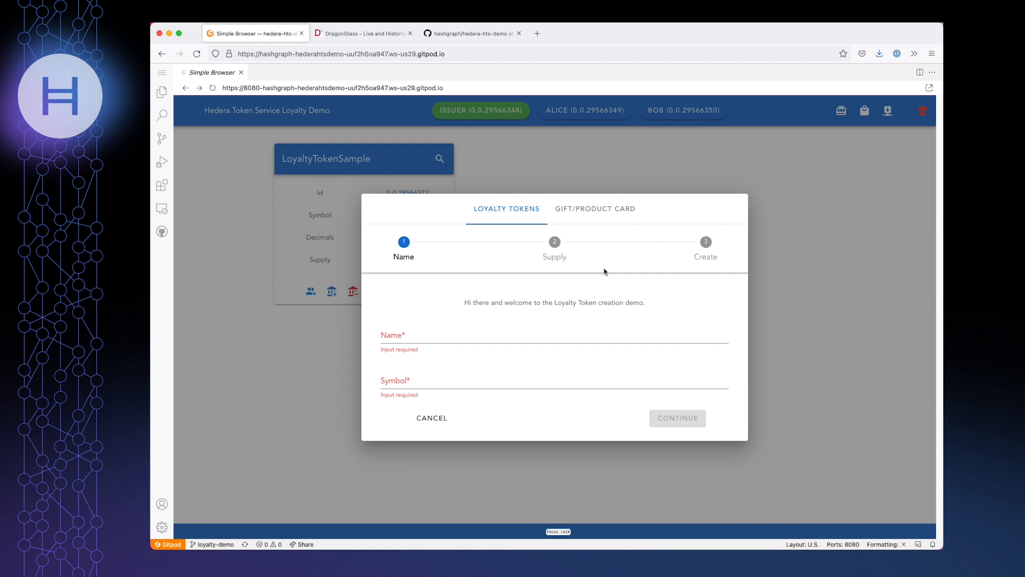
left_click(620, 208)
left_click(510, 290)
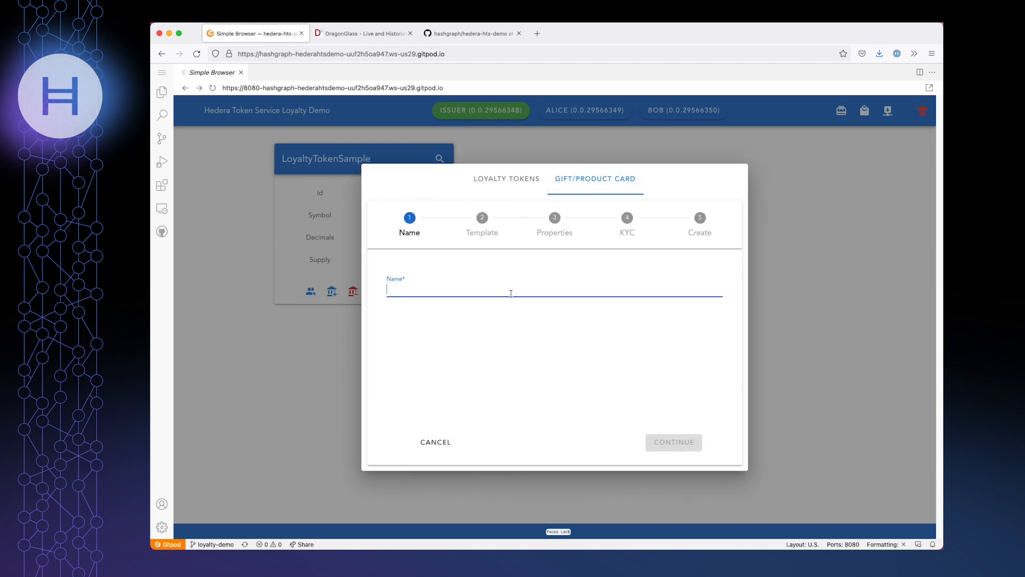
type("Sams")
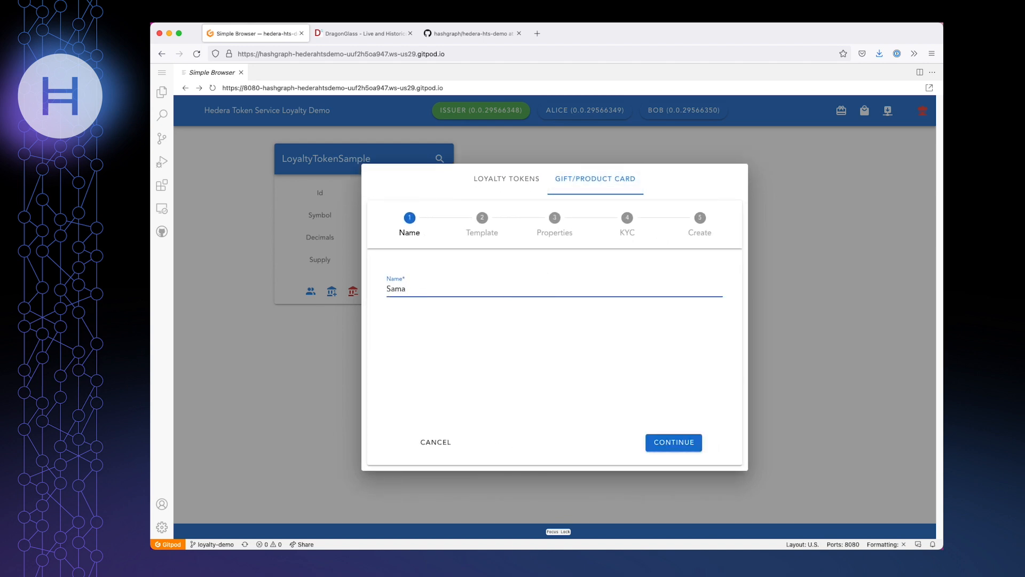
type("ung Gal")
type("axy Watch")
left_click(678, 443)
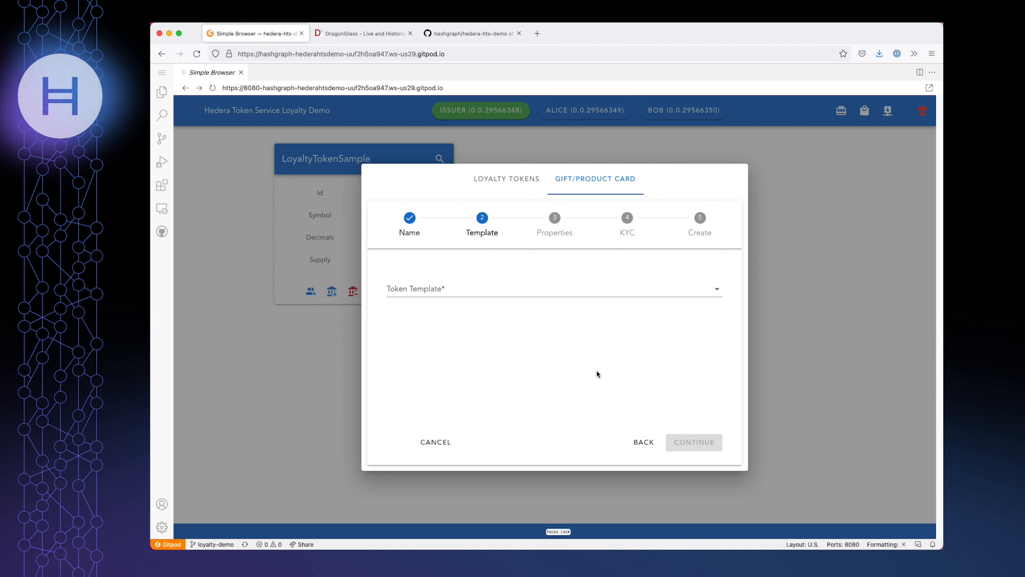
left_click(571, 290)
- Choose the giftcard template, company Samsung, white card colour and blue font colour
left_click(555, 301)
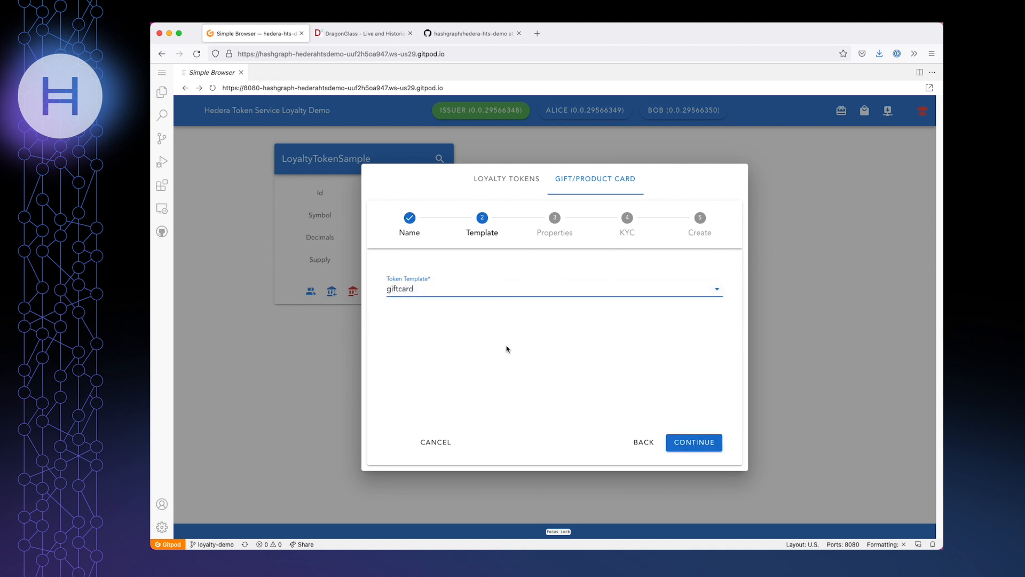
left_click(706, 447)
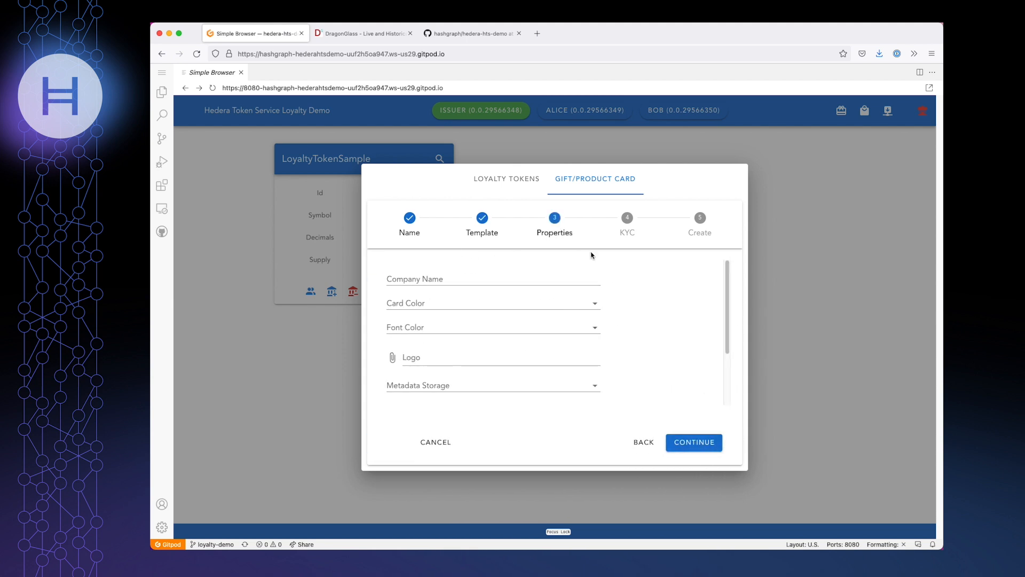
left_click(507, 278)
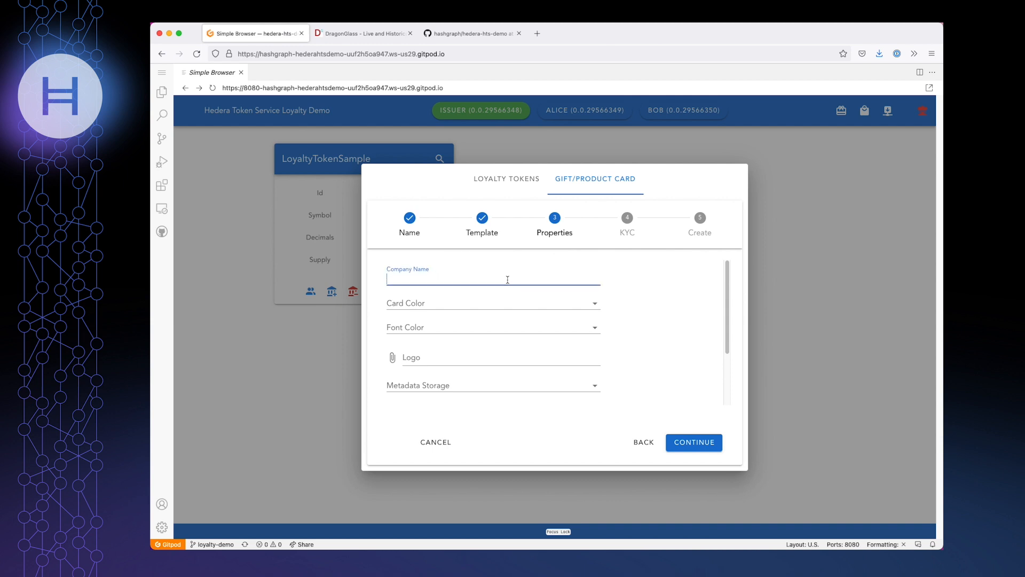
type("Samsung")
left_click(519, 304)
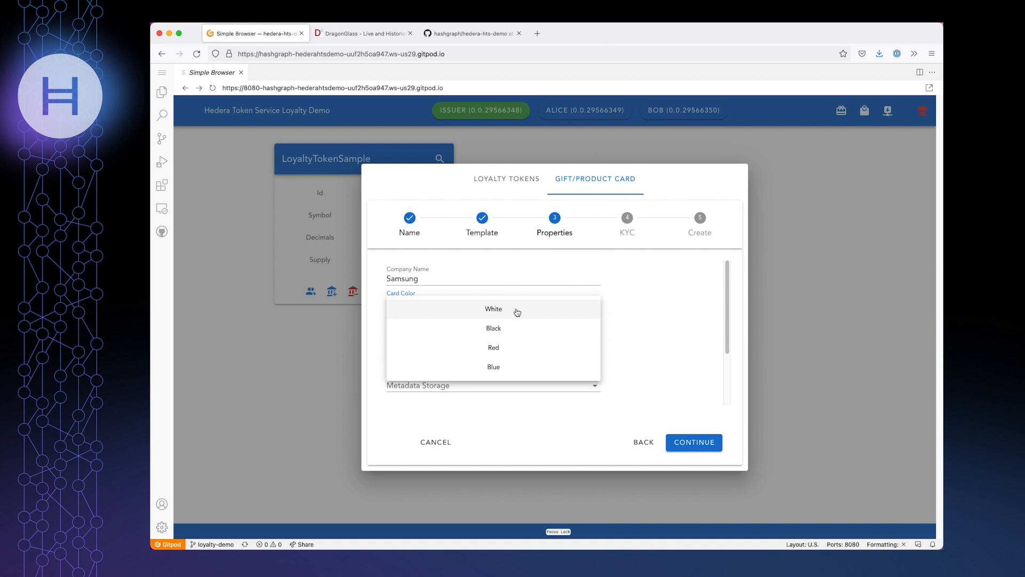
left_click(516, 309)
left_click(506, 329)
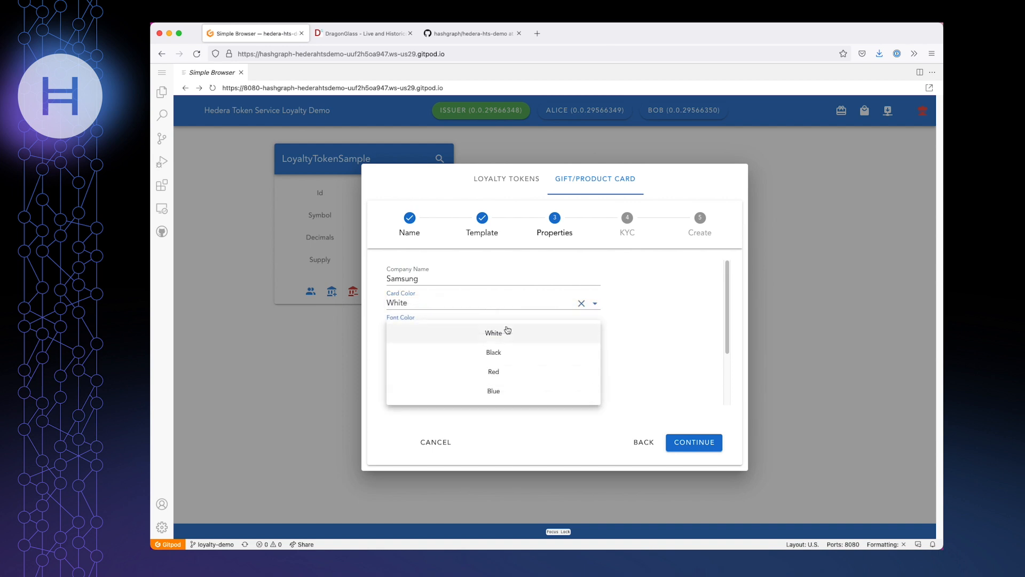
left_click(505, 393)
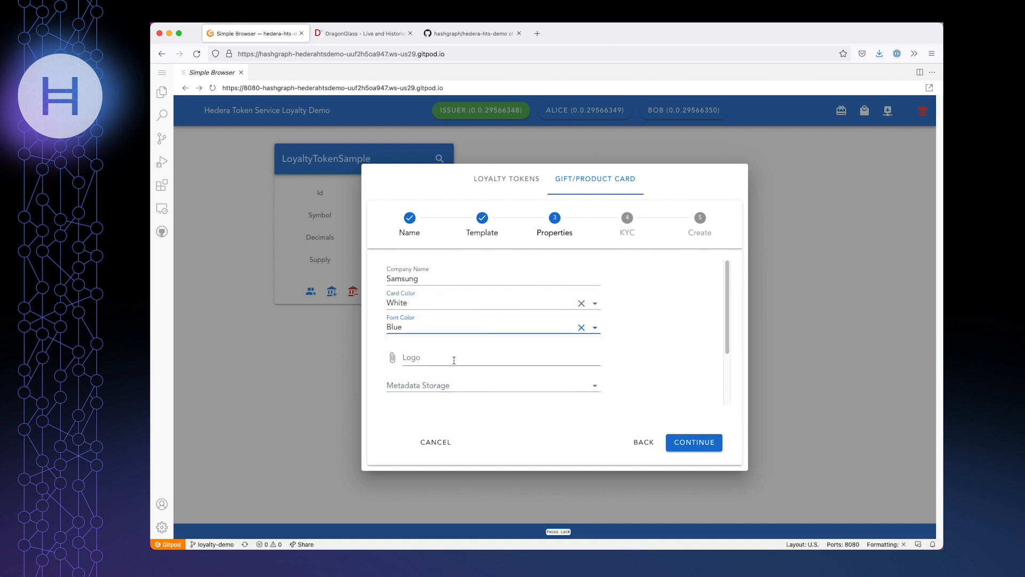
- Attach the Samsung logo from Documents/HTS Assets and set metadata storage to IPFS
left_click(454, 359)
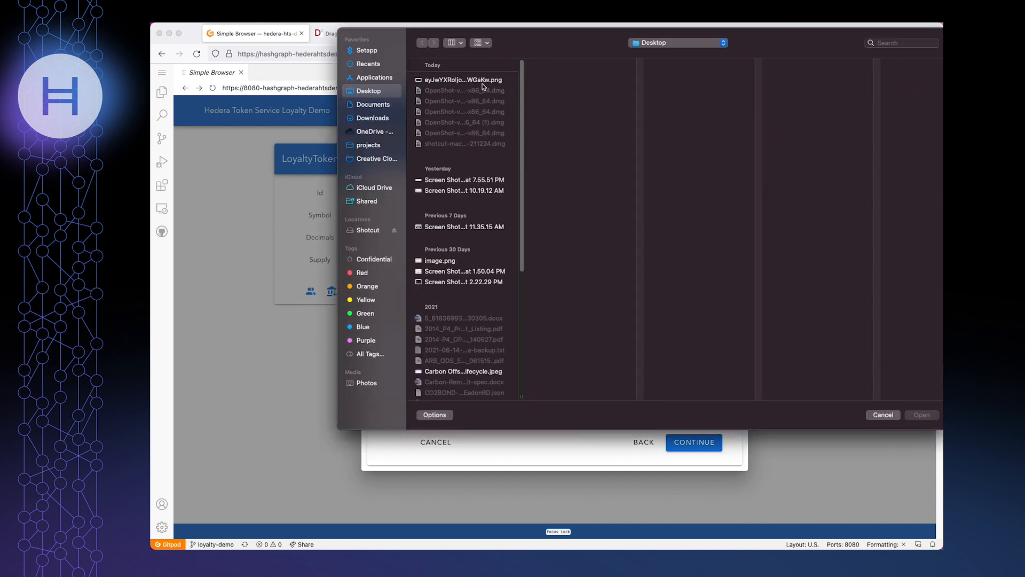
left_click(374, 105)
left_click(454, 234)
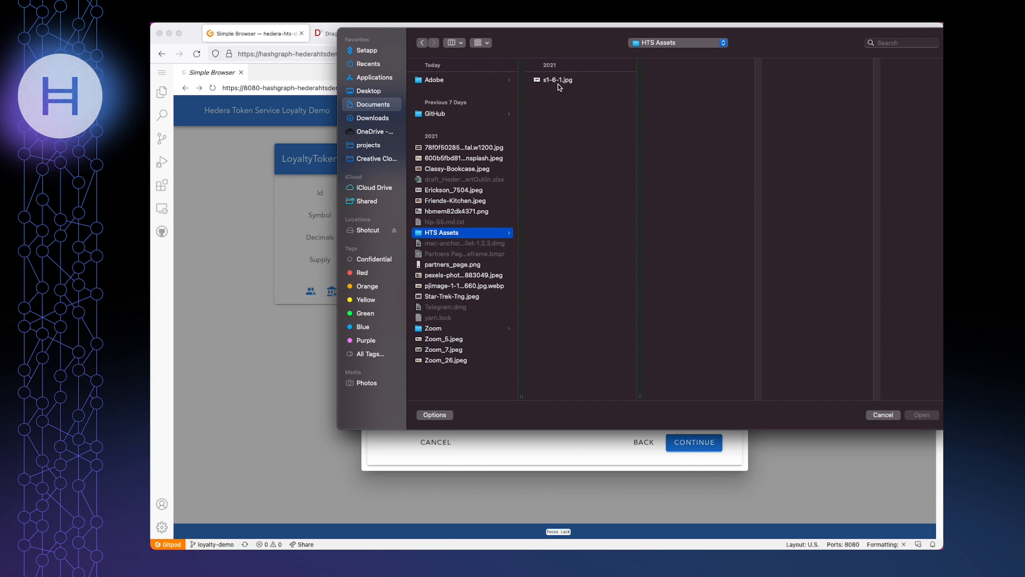
left_click(559, 79)
left_click(923, 414)
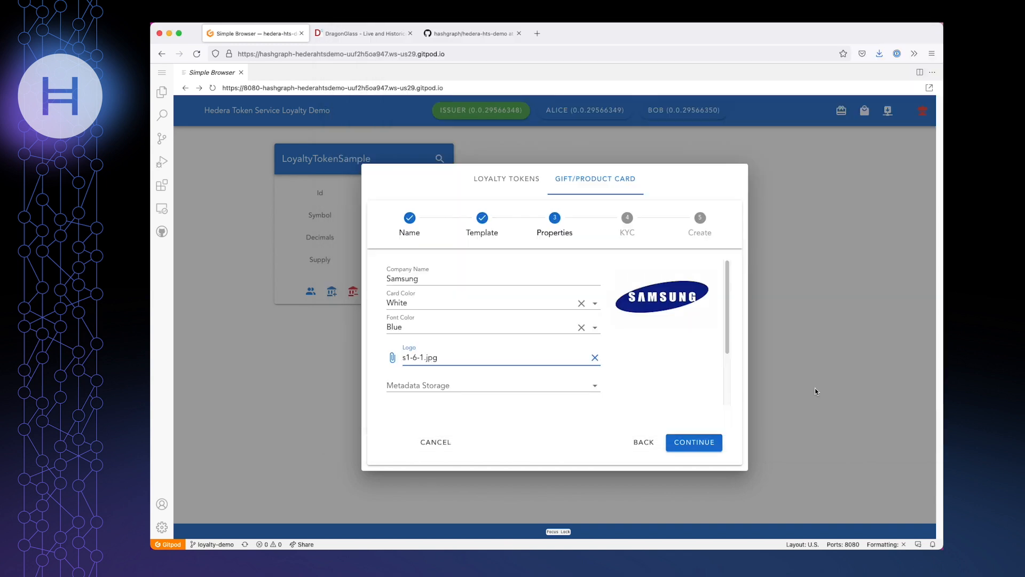
left_click(560, 389)
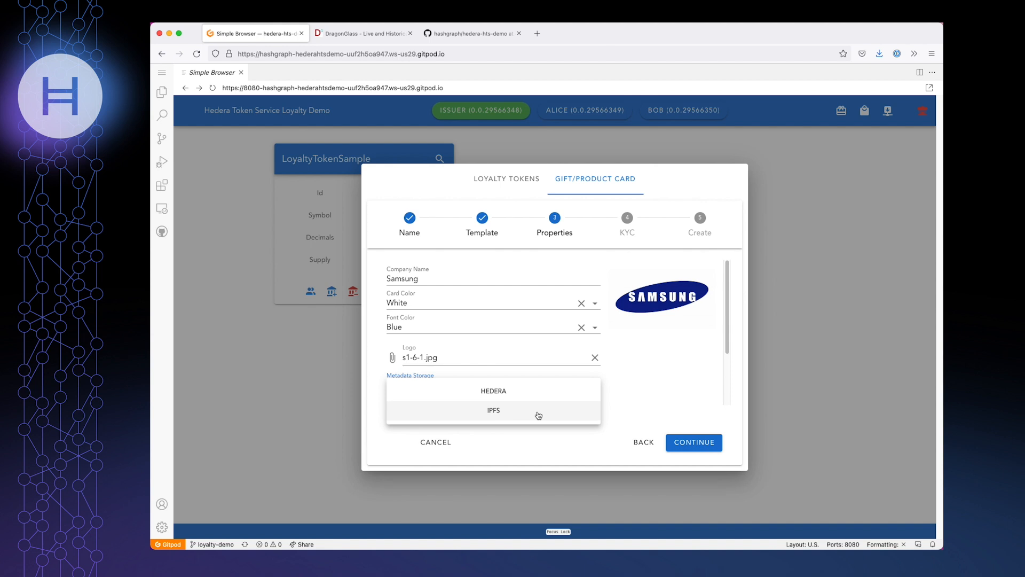
left_click(538, 414)
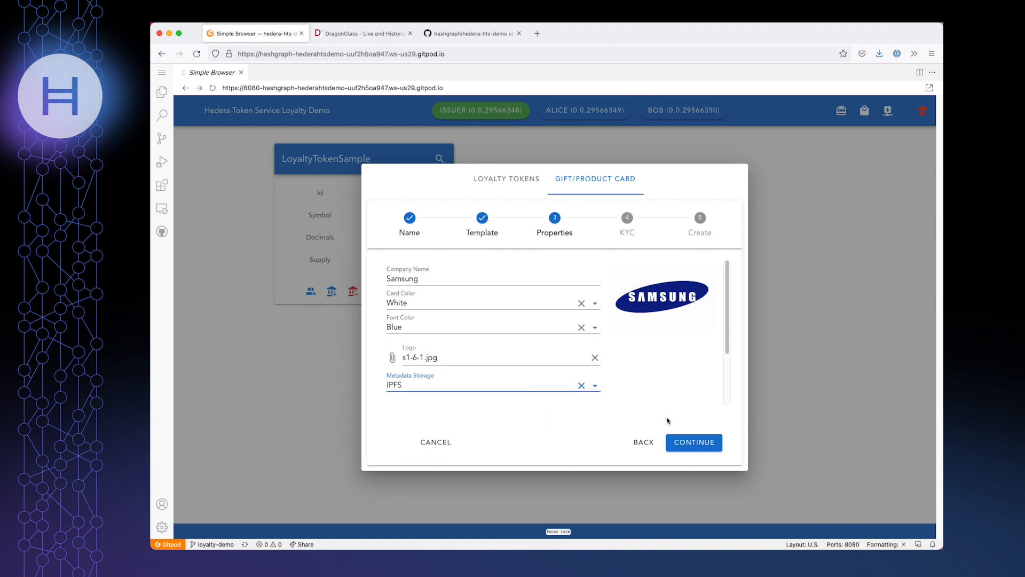
left_click(696, 445)
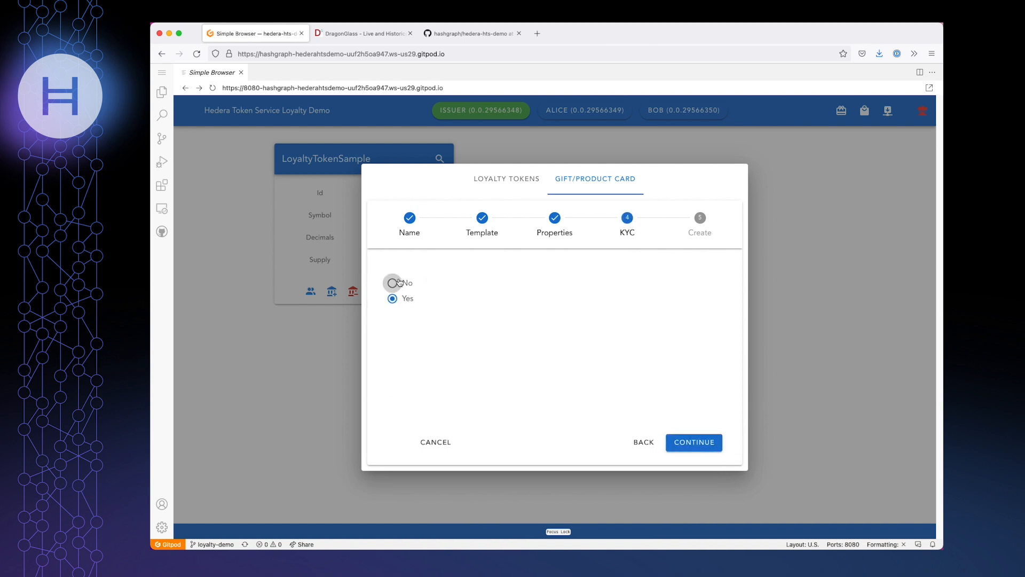
- Create the Samsung Galaxy Watch token with no KYC requirement
left_click(392, 283)
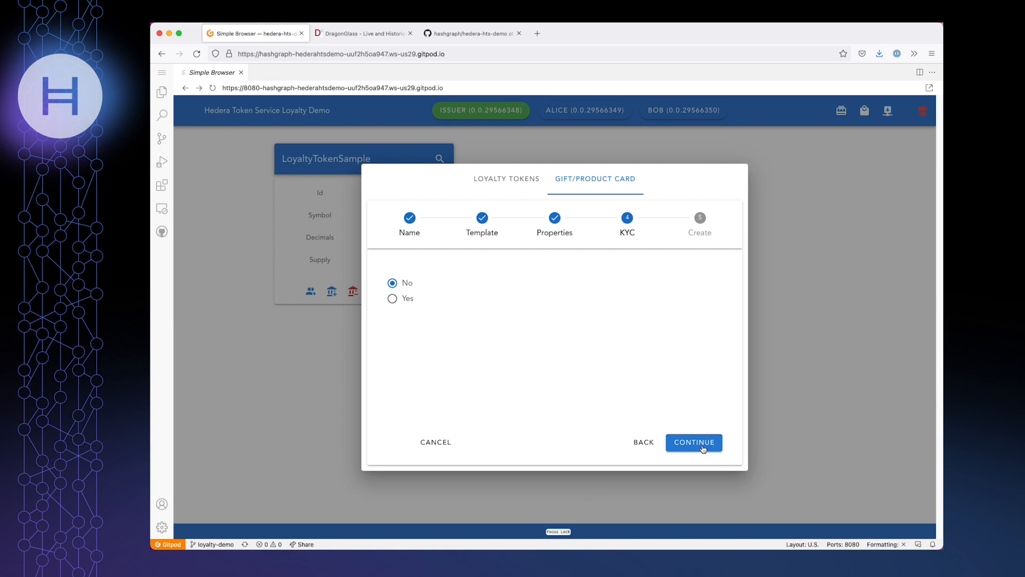
left_click(702, 446)
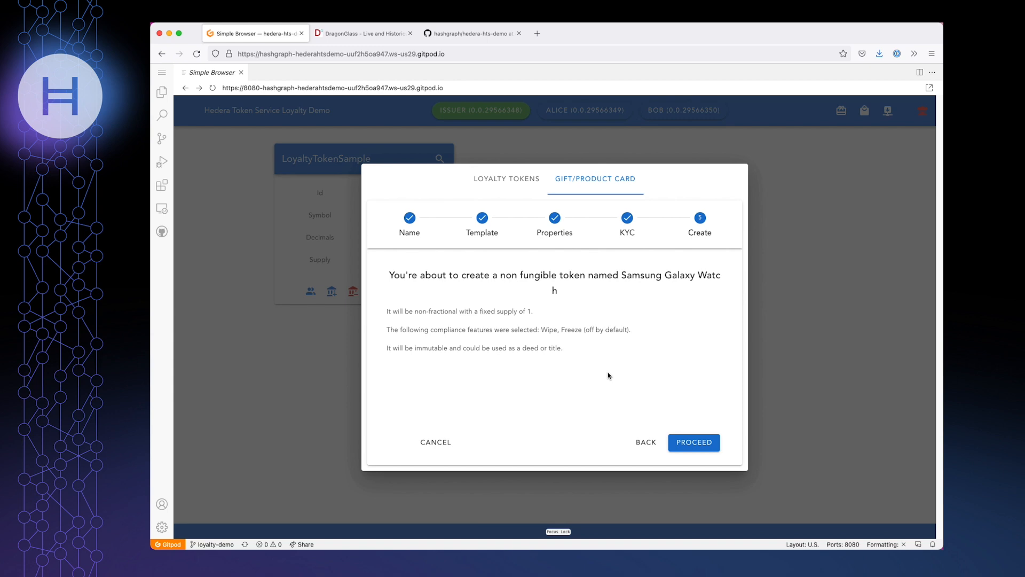
key("Return")
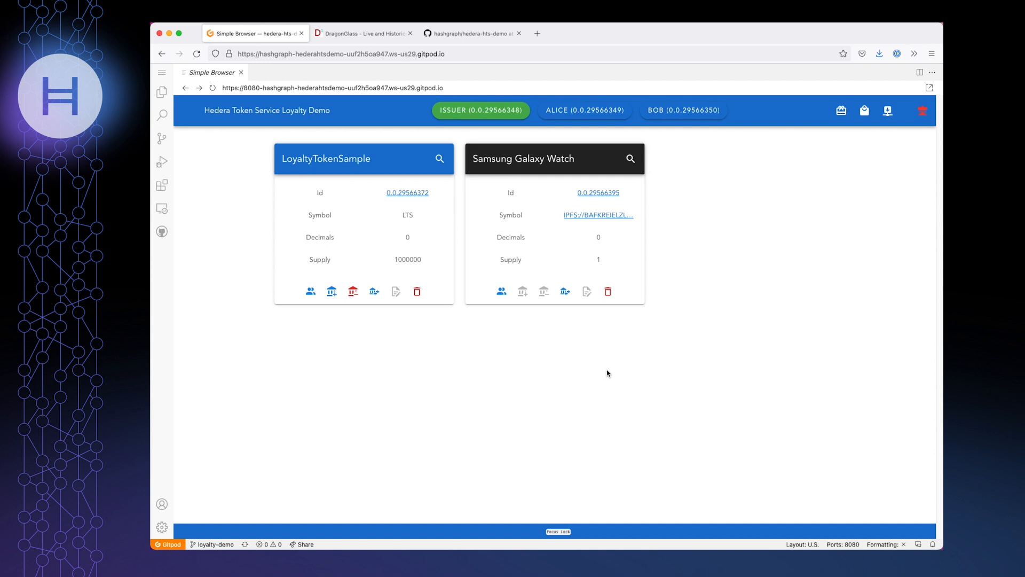
- Start a new redeemable item named Samsung Galaxy Watch
left_click(864, 111)
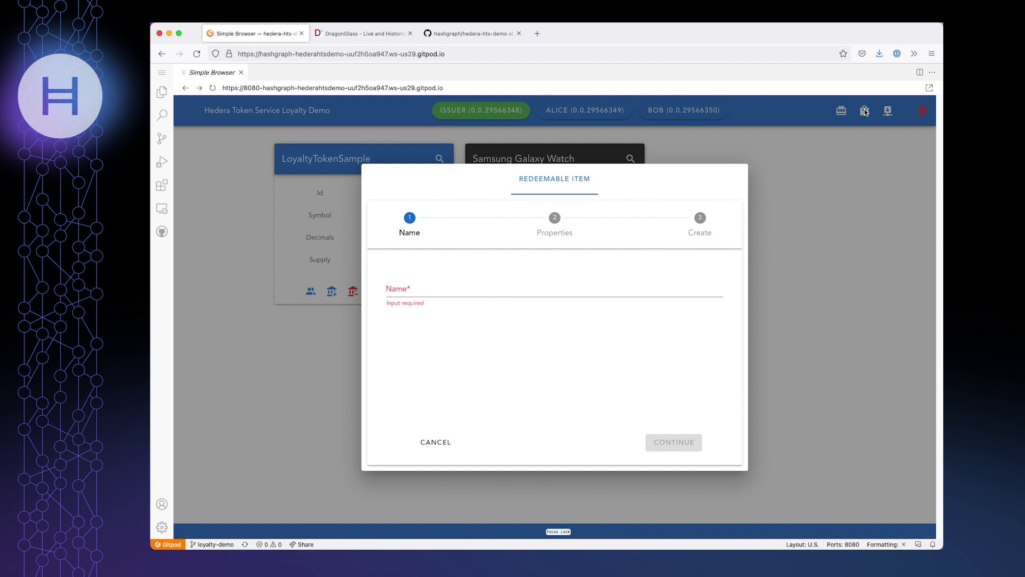
left_click(451, 285)
type("Samsung G")
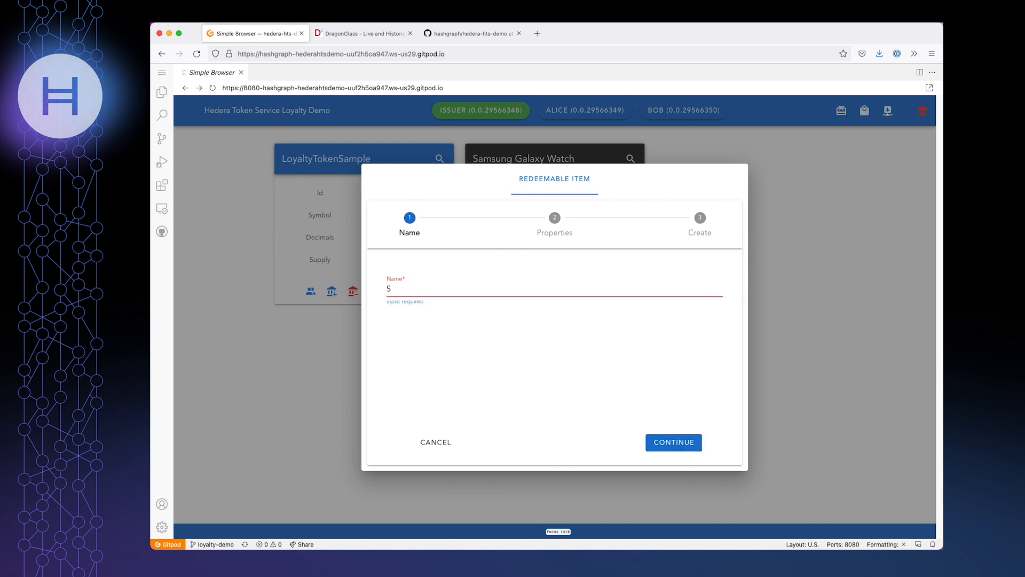
type("al")
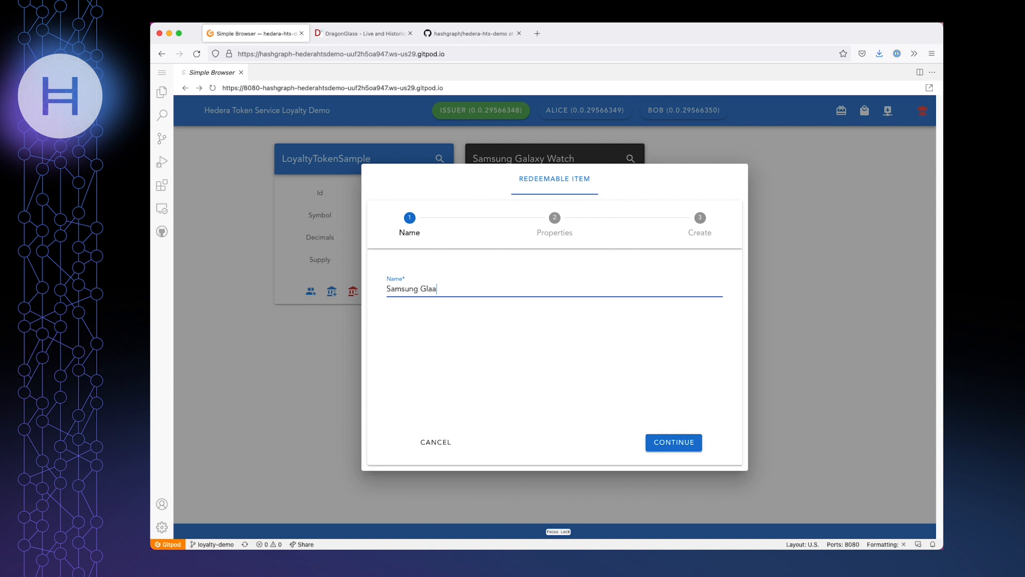
key("BackSpace")
type("laxy W")
type("atch")
left_click(685, 447)
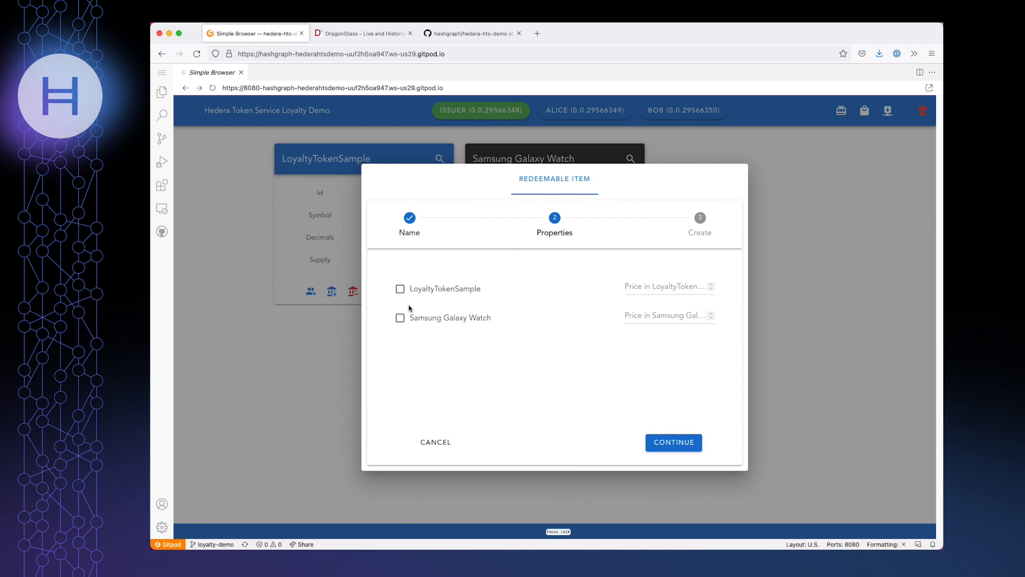
- Price it at 1 Samsung Galaxy Watch token or 50 LoyaltyTokenSample tokens and create it
left_click(400, 318)
left_click(400, 318)
left_click(665, 315)
type("1")
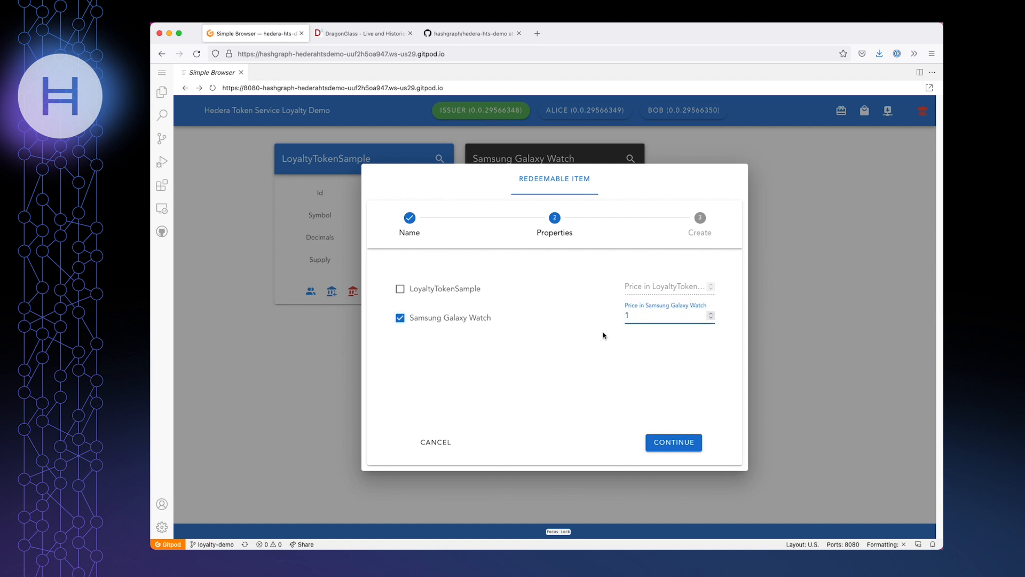
left_click(401, 288)
left_click(646, 287)
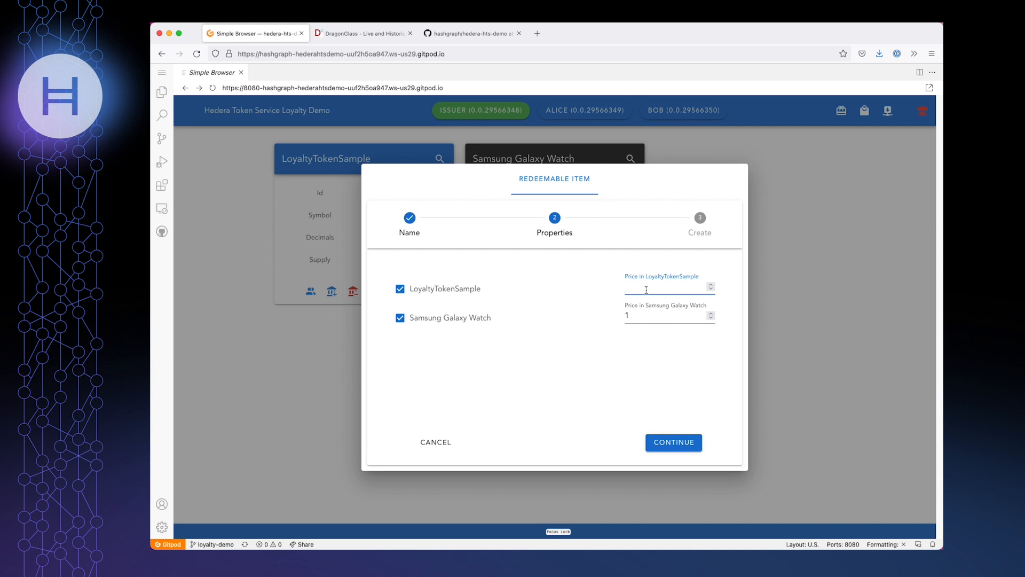
type("50")
left_click(672, 446)
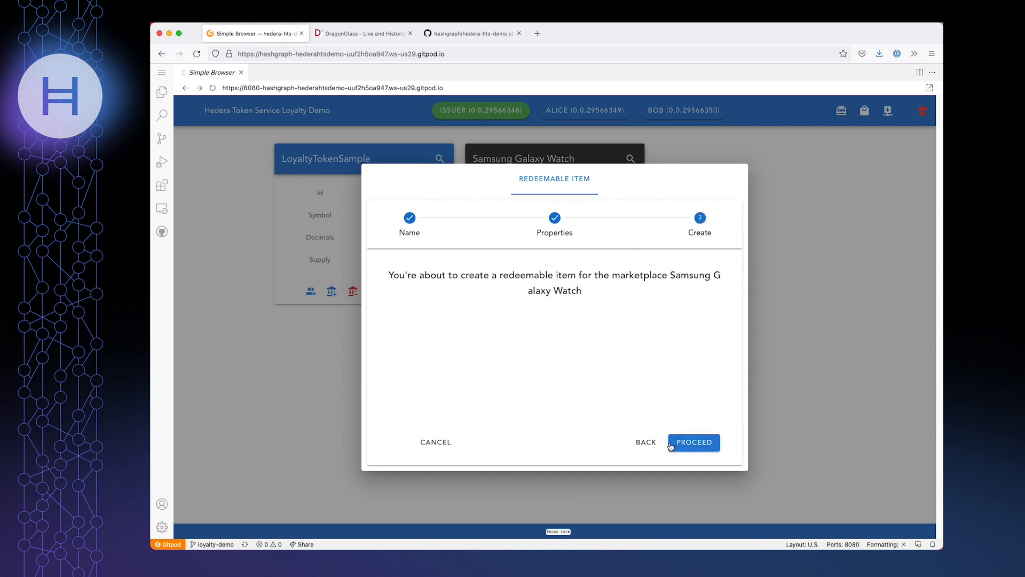
left_click(691, 445)
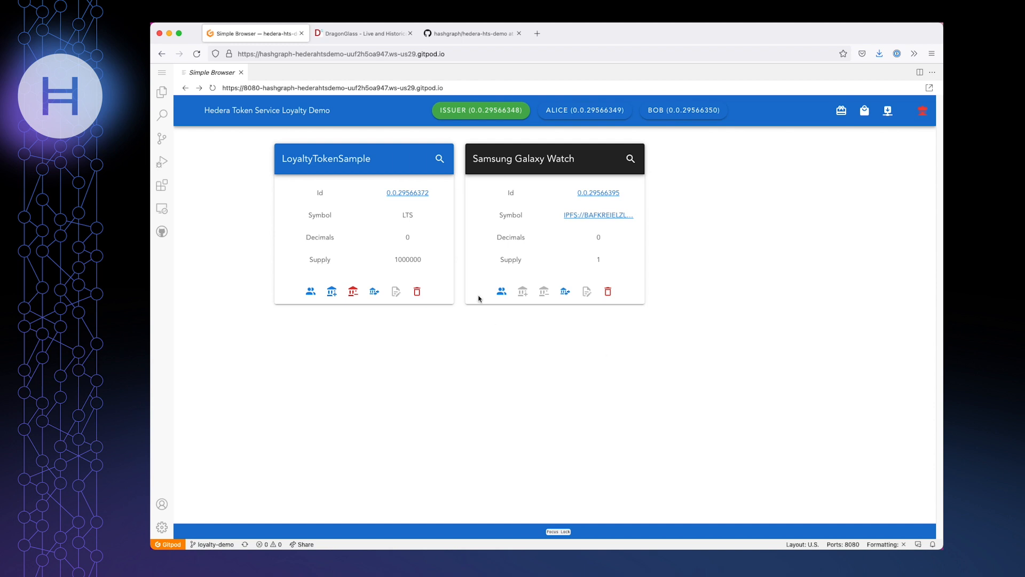
- Transfer the Samsung Galaxy Watch NFT to the Marketplace with a 5 hbar offer
left_click(565, 291)
left_click(517, 296)
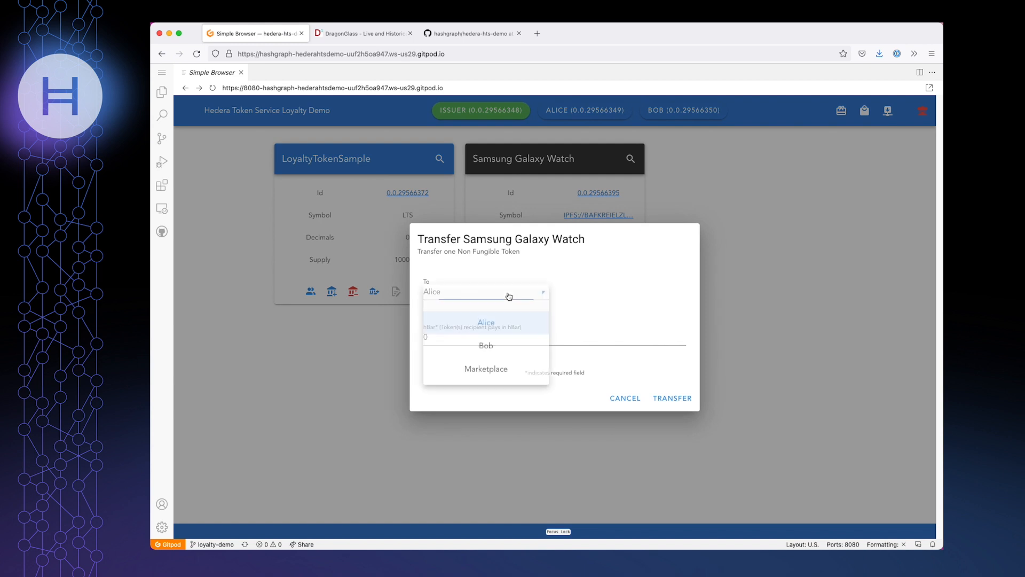
left_click(489, 364)
double_click(469, 336)
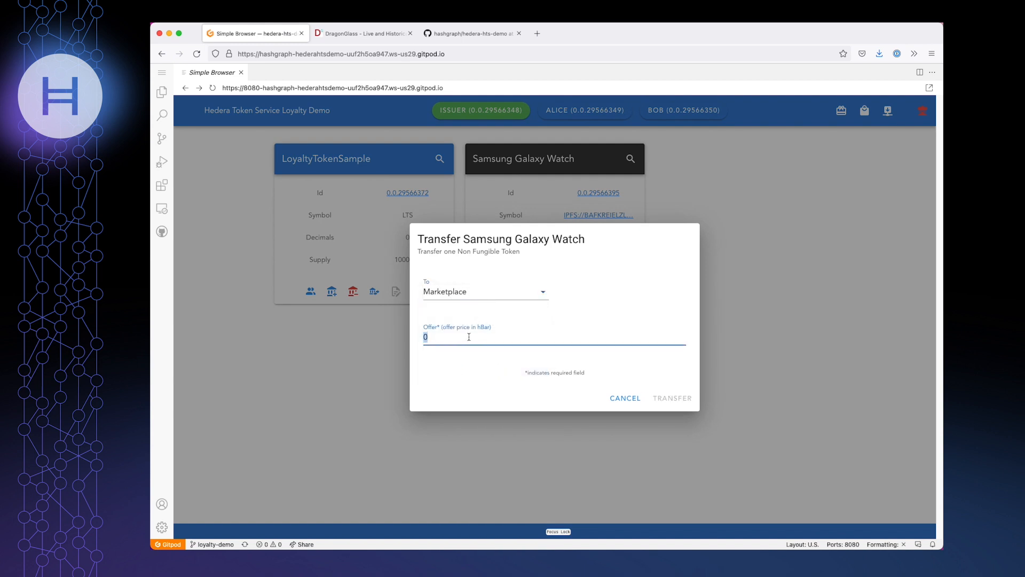
type("5")
left_click(663, 400)
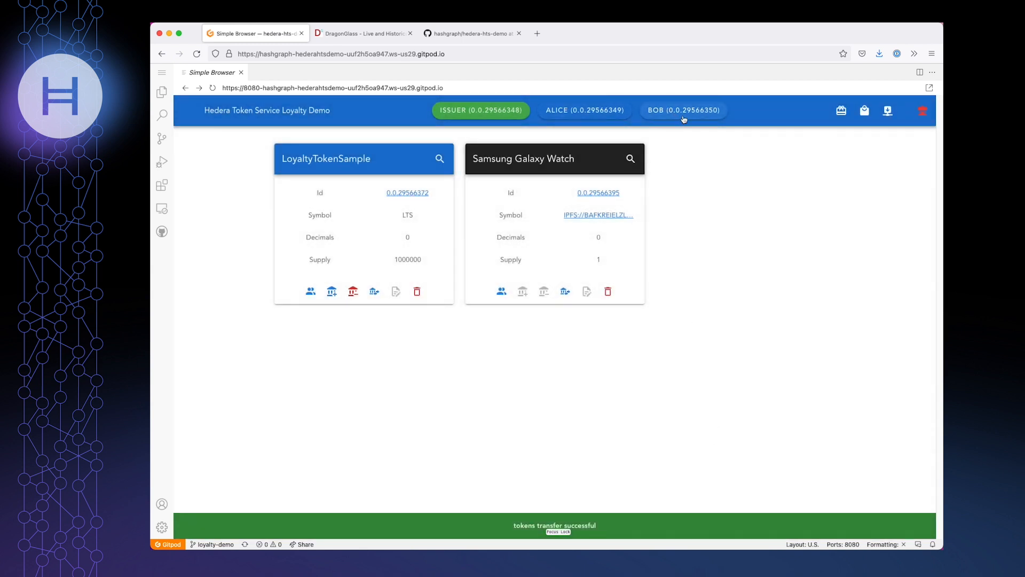
- As Bob, buy the Samsung Galaxy Watch gift card and view it in his Gift Cards wallet
left_click(684, 112)
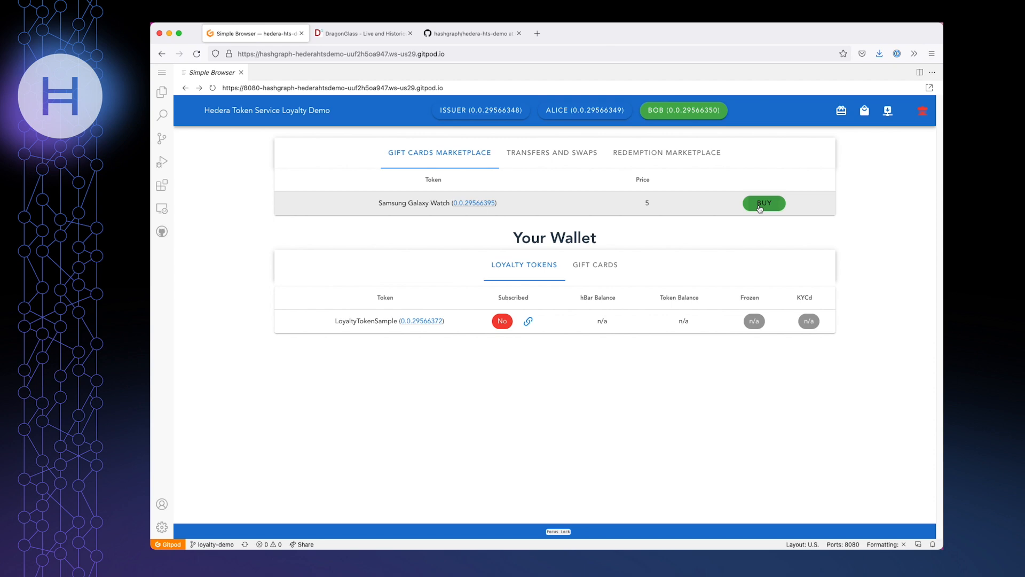
left_click(762, 205)
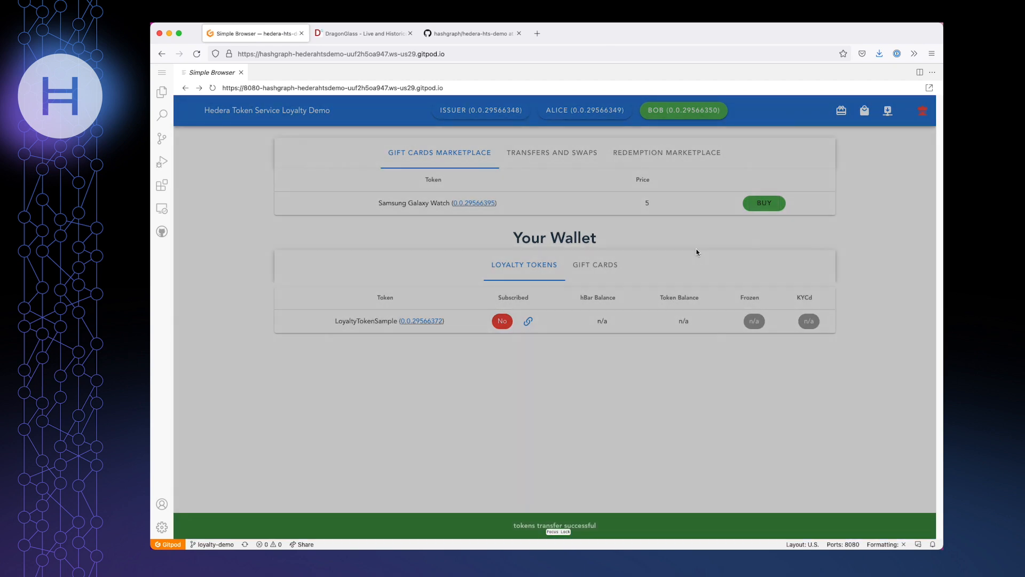
left_click(596, 265)
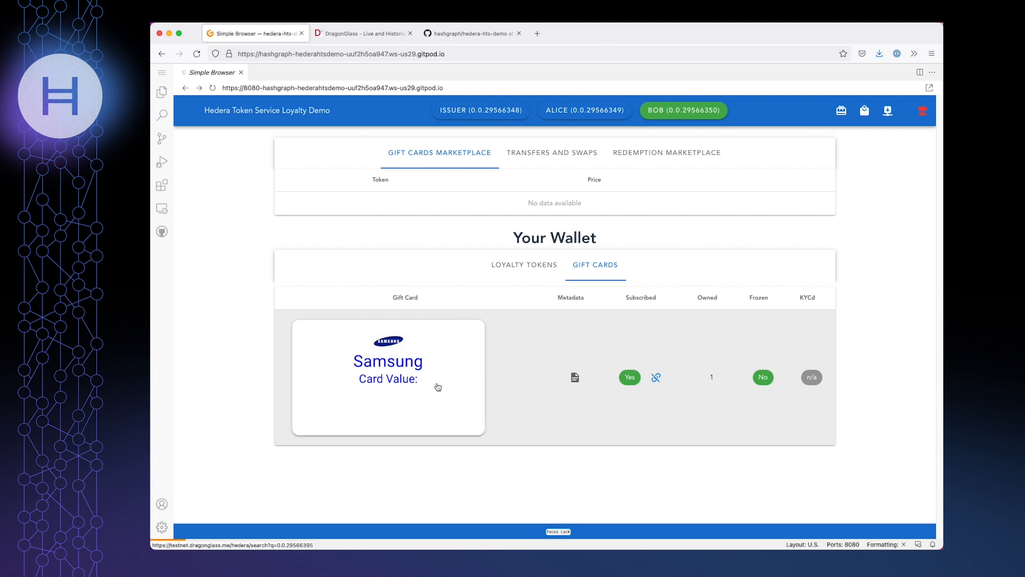
left_click(645, 156)
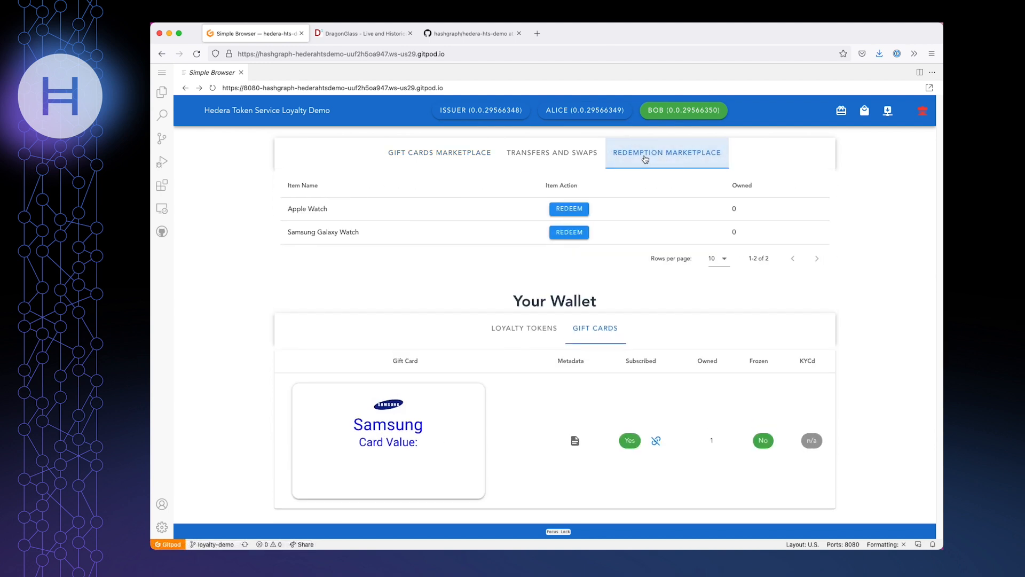
- Redeem the Samsung Galaxy Watch item using Bob's 1 Samsung Galaxy Watch gift-card token
left_click(571, 235)
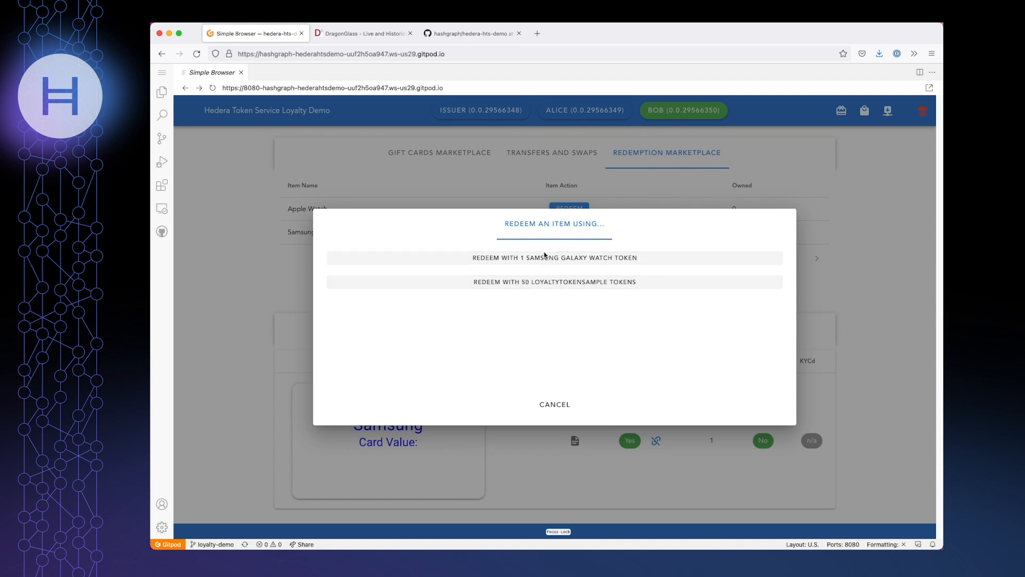
left_click(552, 278)
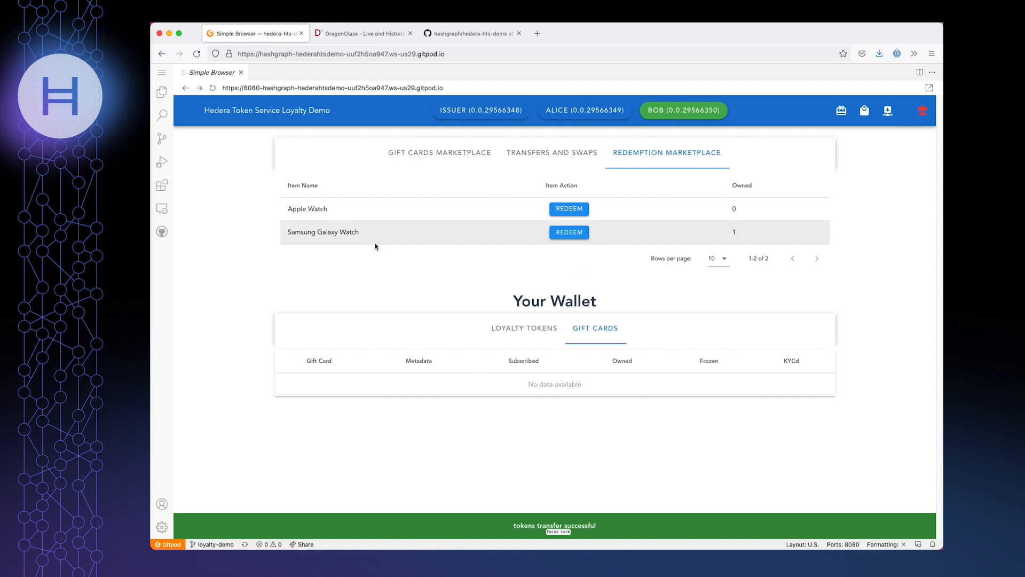
left_click_drag(317, 231, 358, 231)
left_click(385, 284)
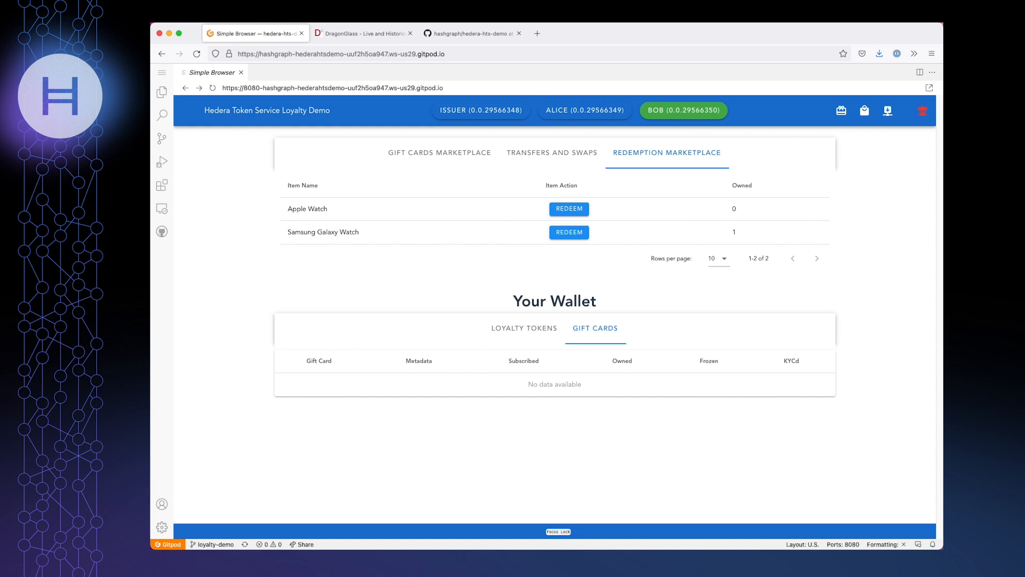
left_click(462, 34)
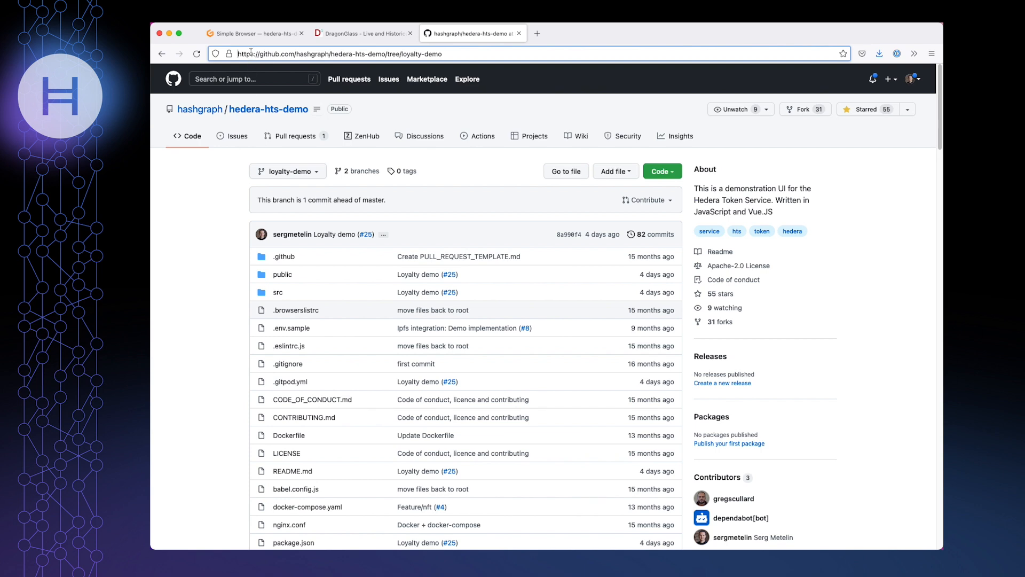
left_click(266, 34)
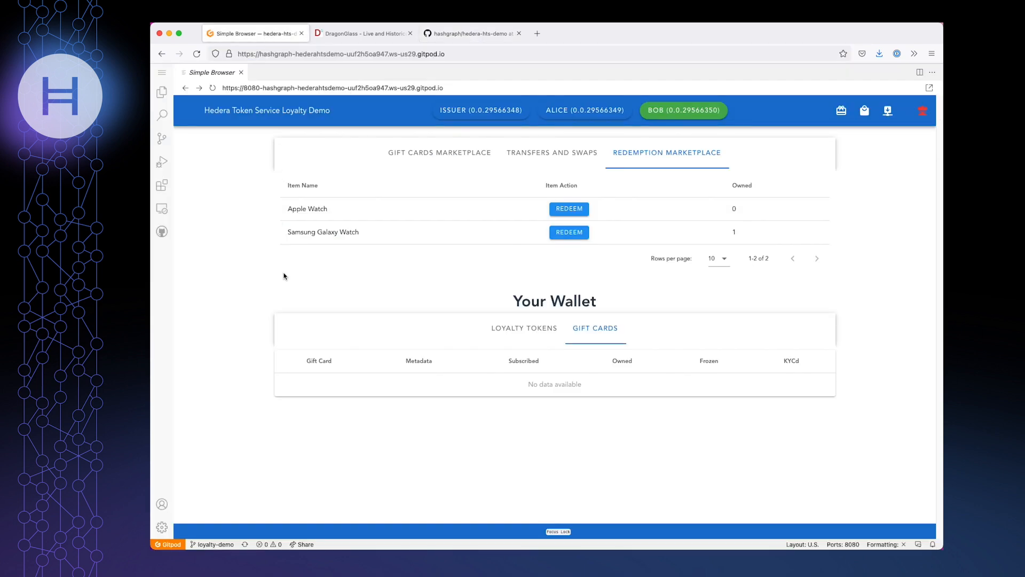